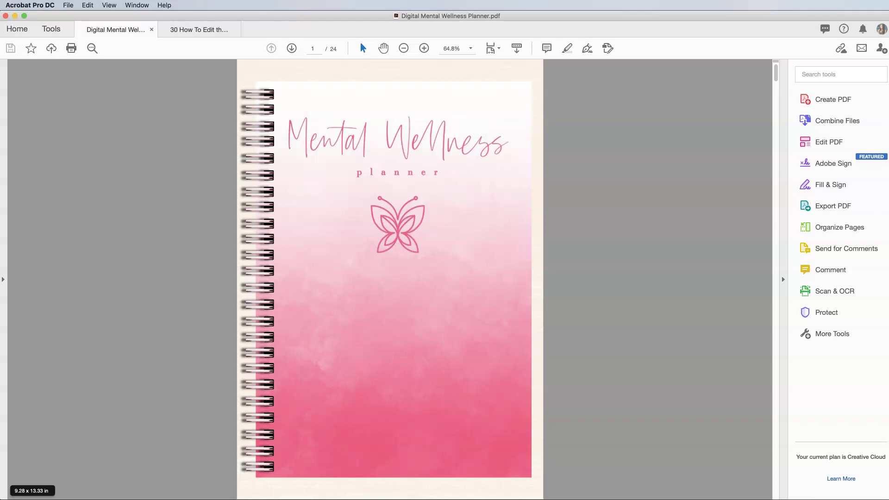
Step: Test the planner PDF's linked section tabs by visiting the Anxiety, Victim Mentality, Negativity, Worry and Life Events sections
scroll(565, 396, "down", 8)
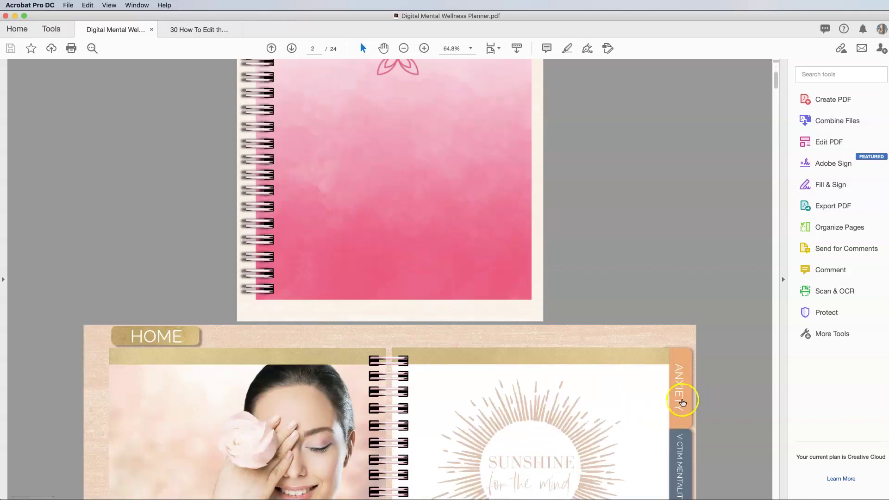
left_click(683, 401)
left_click(681, 288)
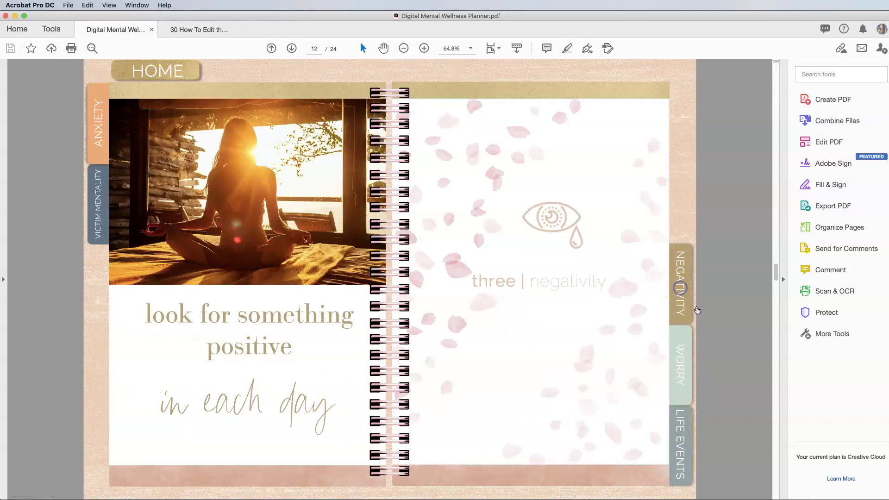
left_click(678, 361)
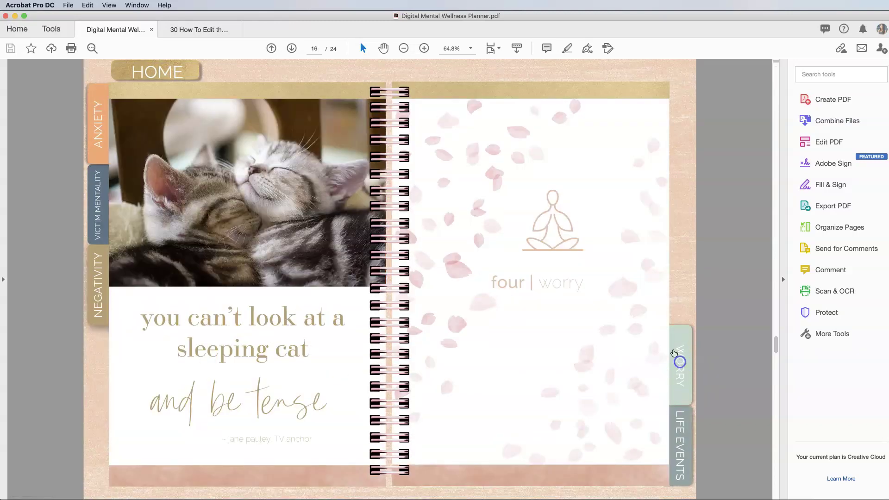
left_click(91, 217)
left_click(98, 122)
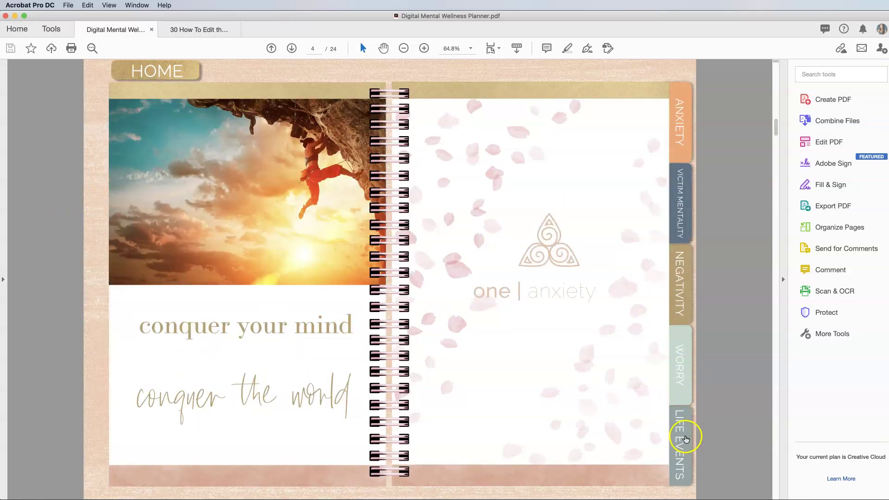
left_click(677, 445)
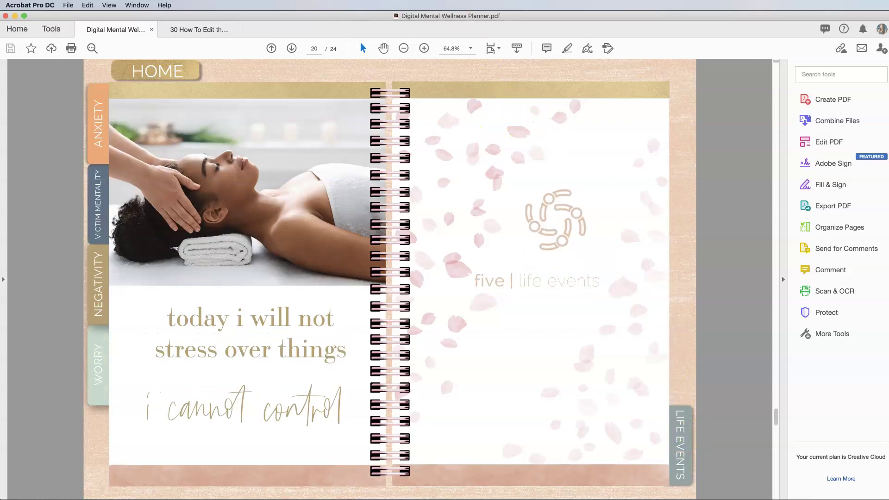
Step: Browse the How To Edit the Digital Mental Wellness Planner workbook PDF from its cover to the question page
left_click(195, 30)
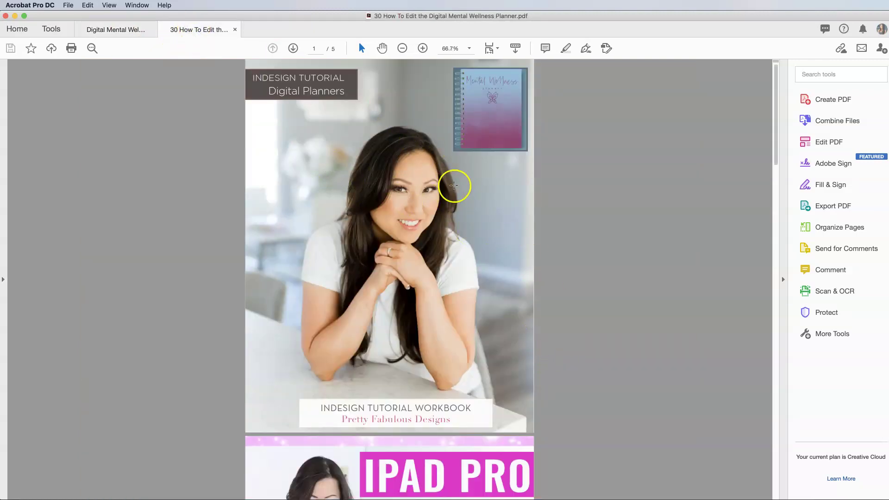
scroll(543, 294, "down", 3)
scroll(543, 294, "down", 20)
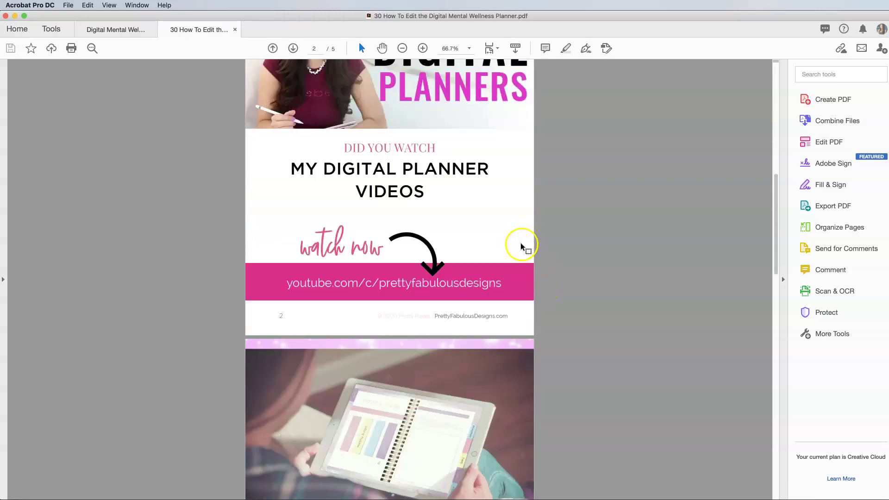
scroll(501, 342, "down", 15)
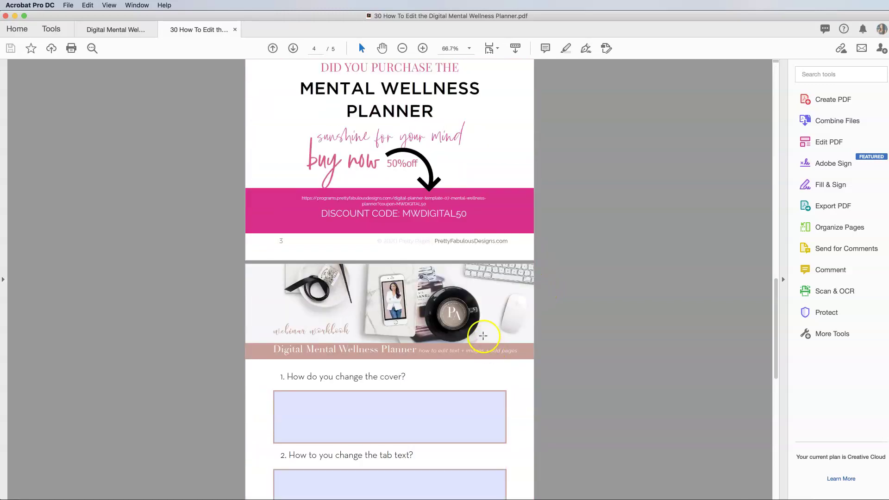
scroll(482, 337, "up", 8)
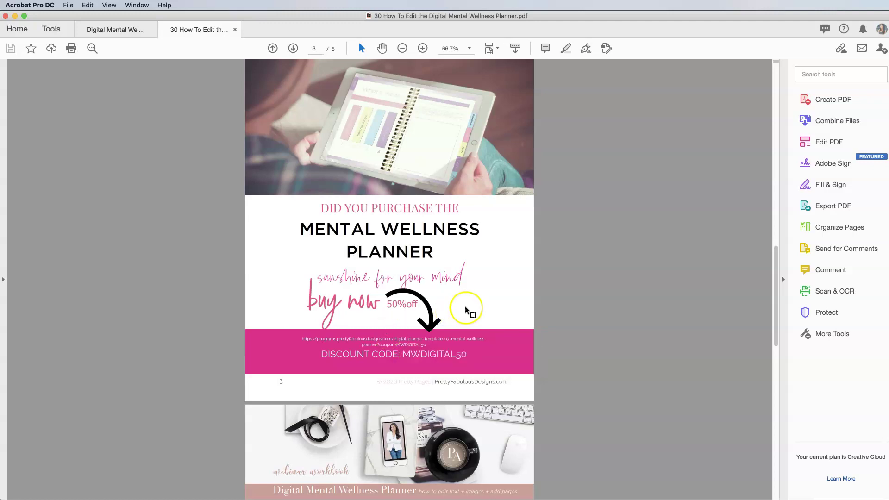
scroll(551, 279, "up", 5)
scroll(553, 281, "down", 15)
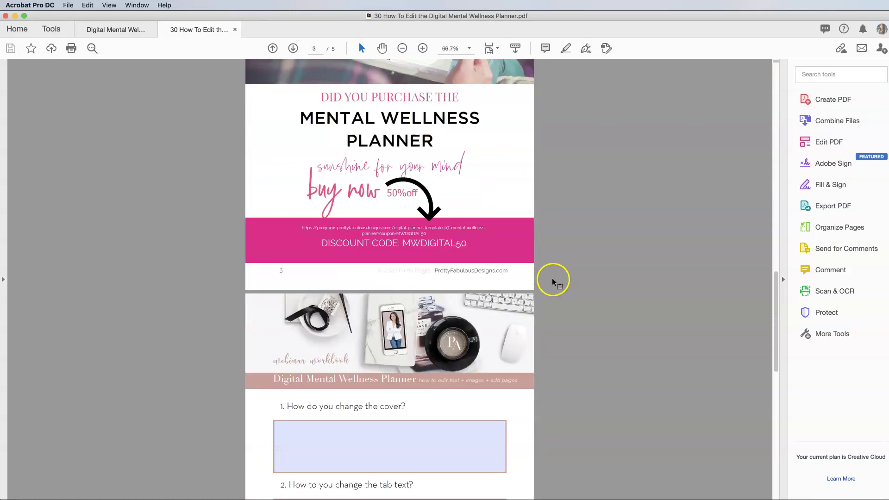
Step: Switch from the PDFs to the Digital Mental Wellness Planner.indd document in InDesign
left_click(125, 31)
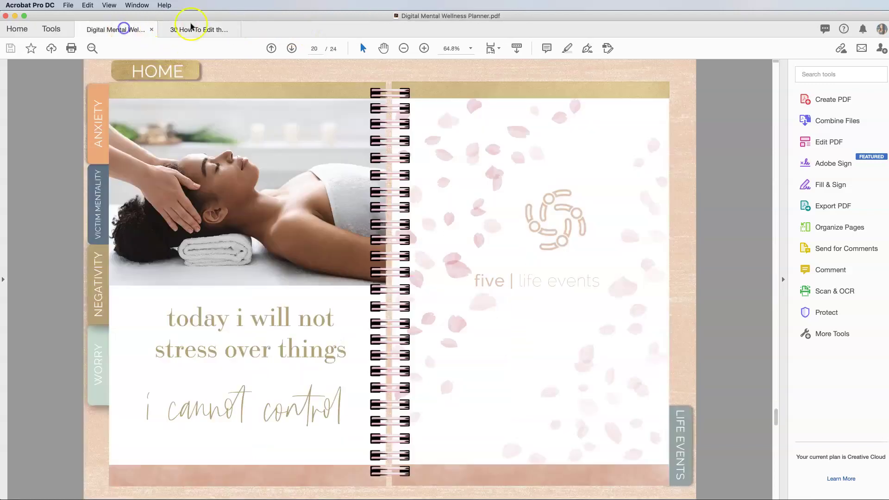
left_click(14, 15)
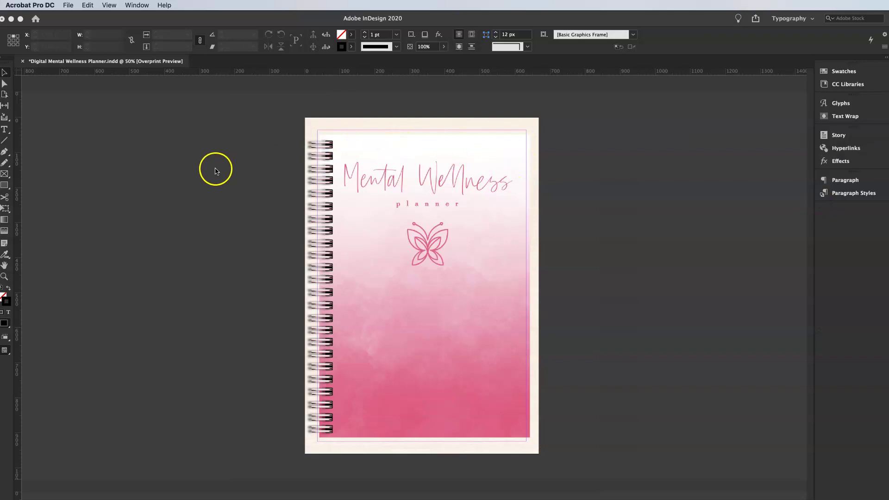
left_click(673, 236)
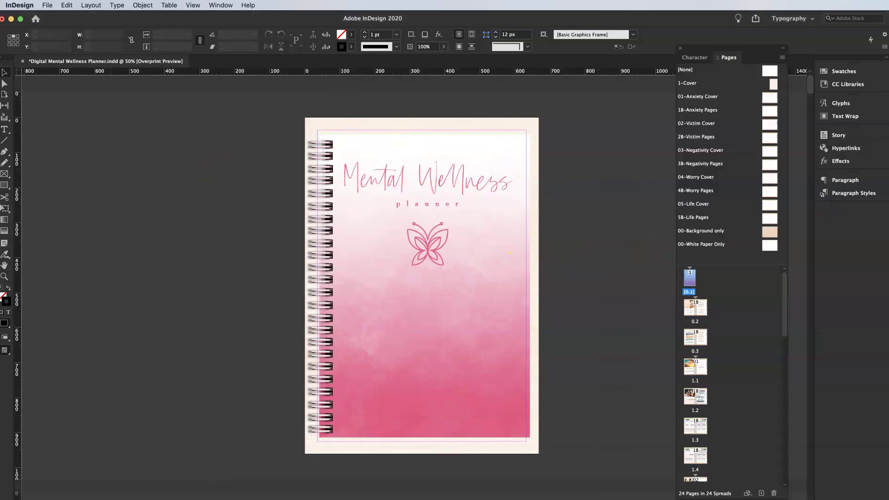
key("super+Tab")
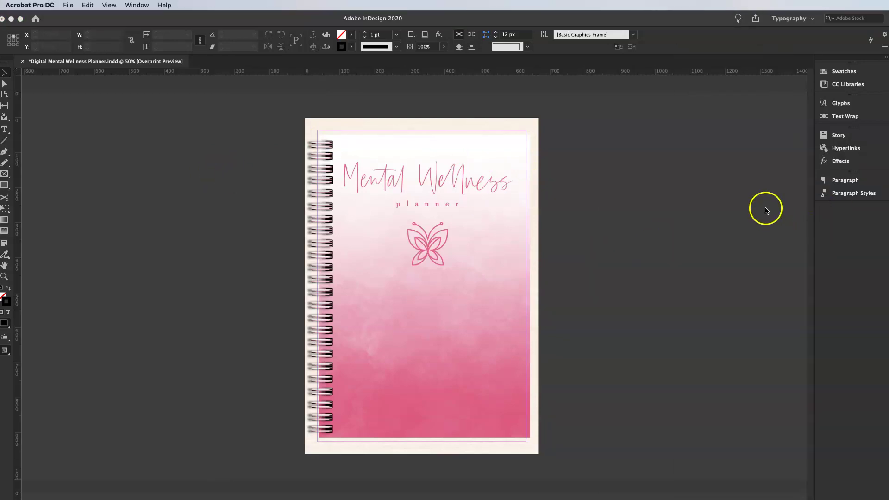
left_click(766, 210)
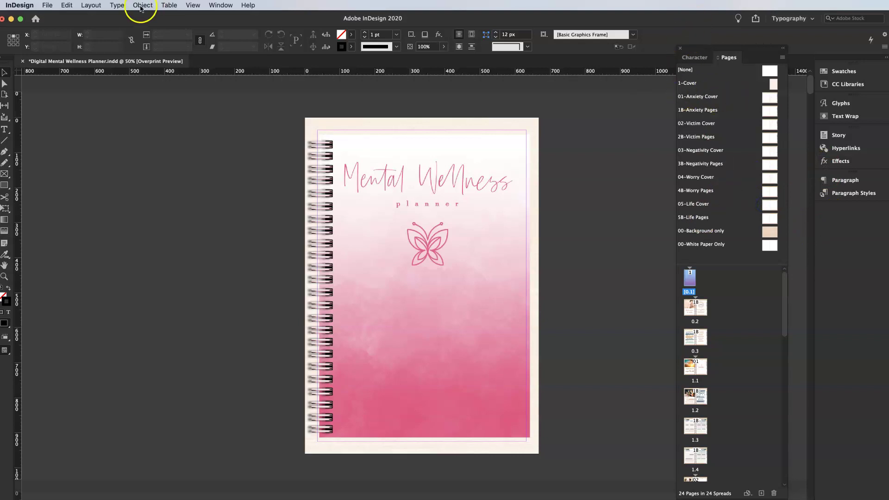
Step: Check that page management is enabled in the workspace and slightly enlarge the area listing the master pages
left_click(212, 6)
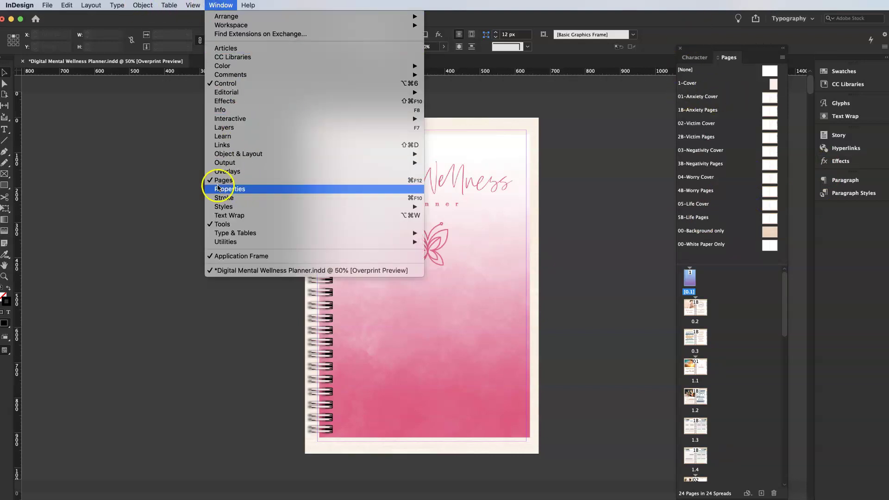
left_click(639, 124)
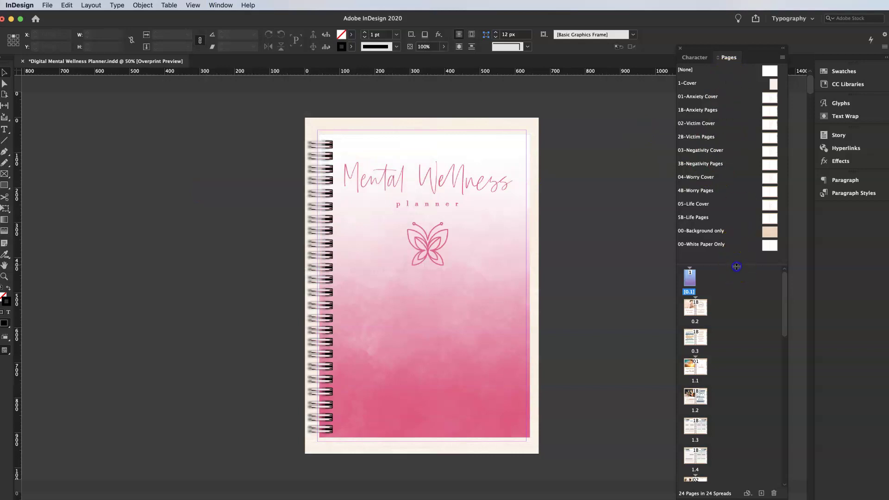
left_click_drag(736, 267, 734, 269)
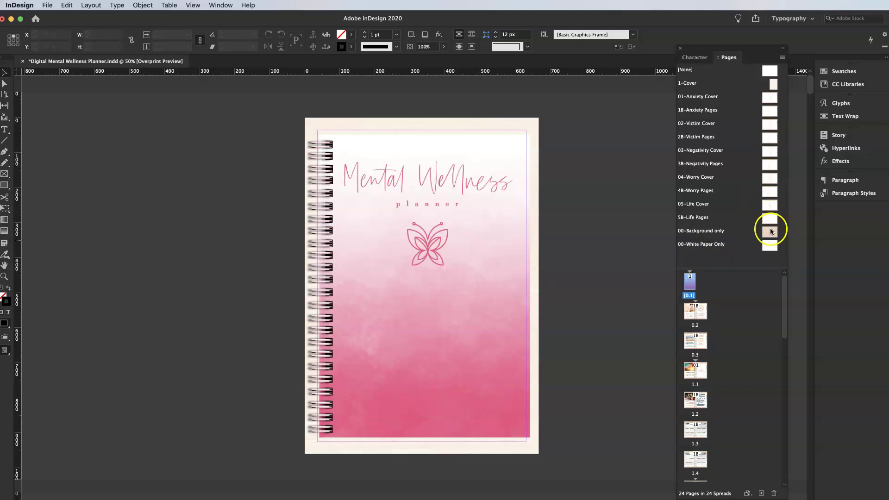
Step: View the 01-Anxiety Cover, 1B-Anxiety Pages, 02-Victim Cover and 2B-Victim Pages masters one after another
double_click(704, 96)
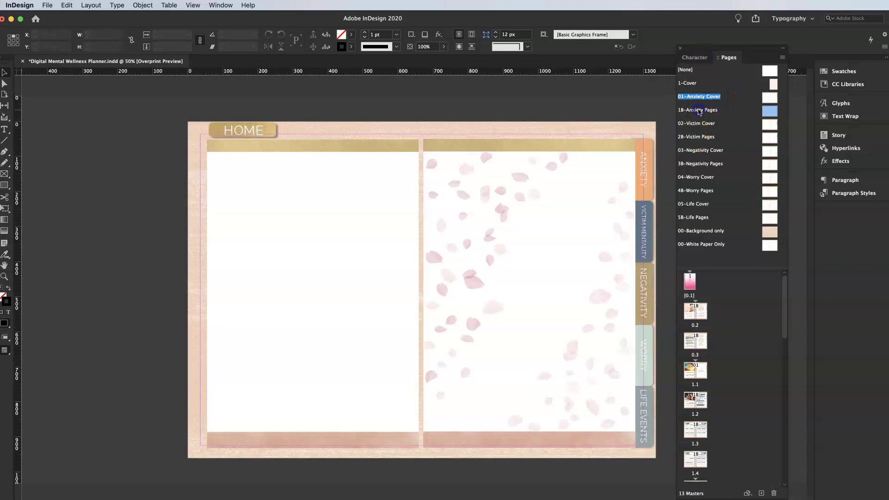
double_click(699, 111)
double_click(701, 124)
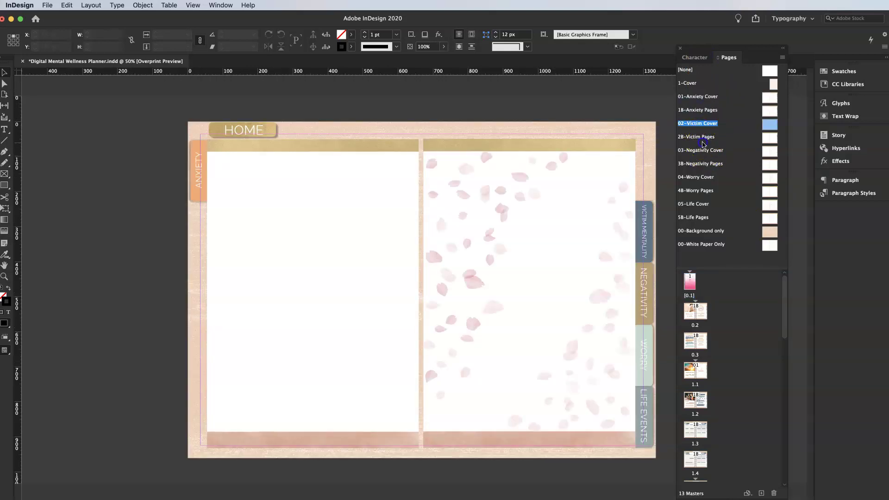
double_click(703, 143)
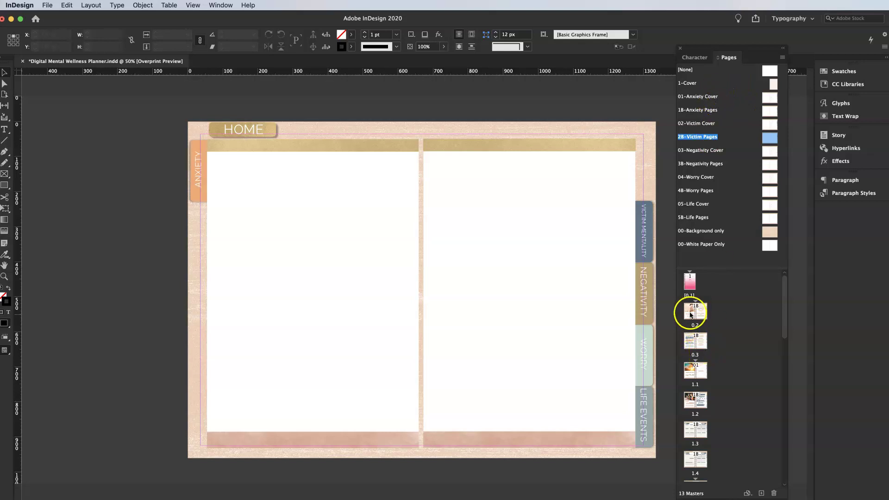
Step: Open spread 0.2 and examine how the anxiety masters relate to the planner's document spreads
double_click(691, 315)
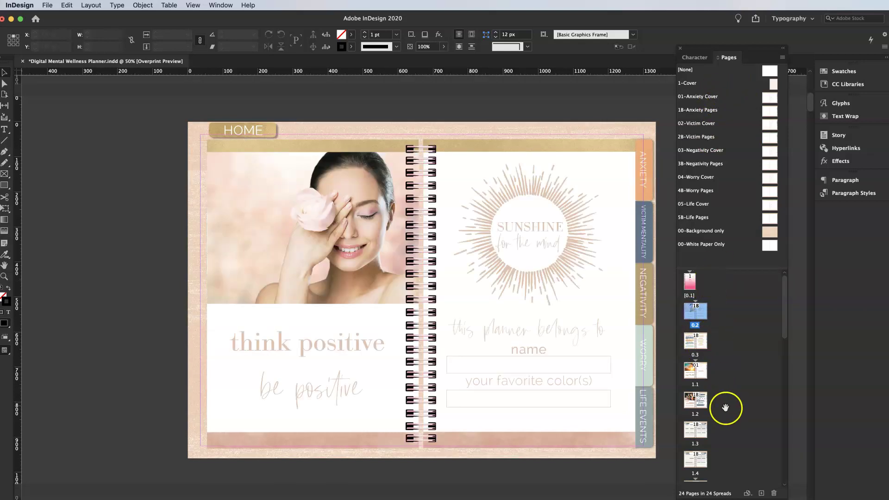
scroll(715, 387, "down", 2)
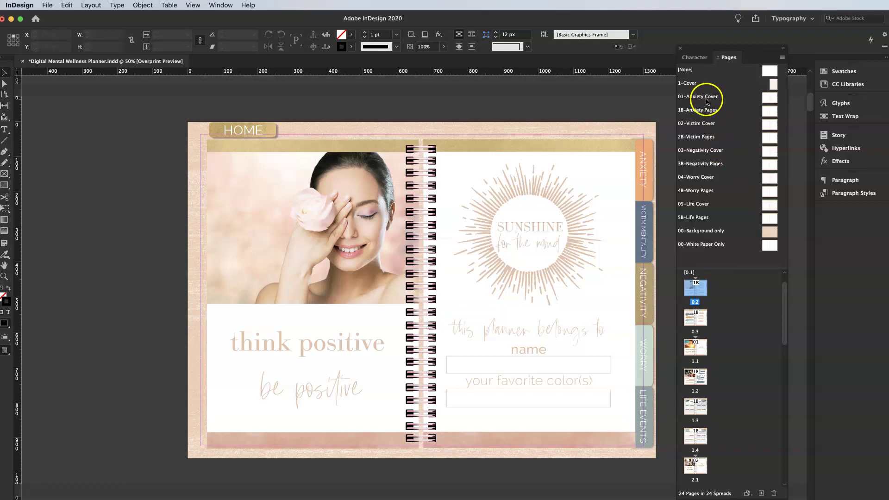
left_click_drag(703, 110, 702, 315)
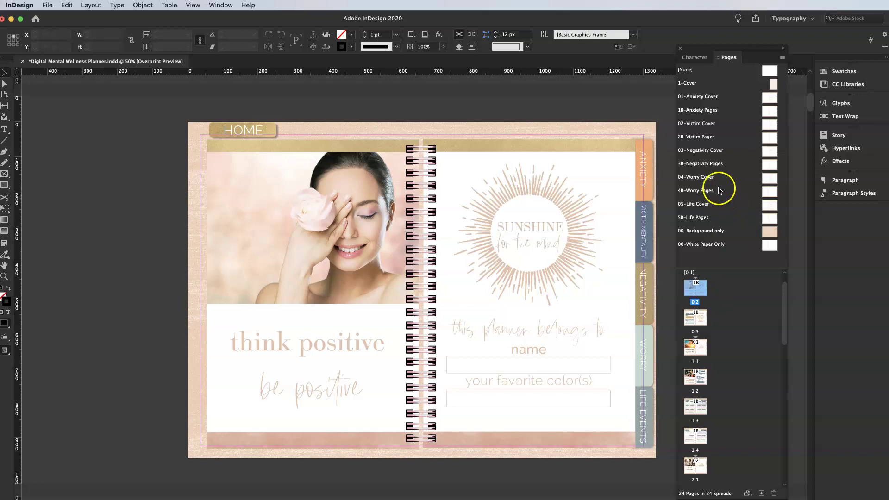
Step: Open the 1B-Anxiety Pages master and check which of the anxiety spreads use it
double_click(694, 111)
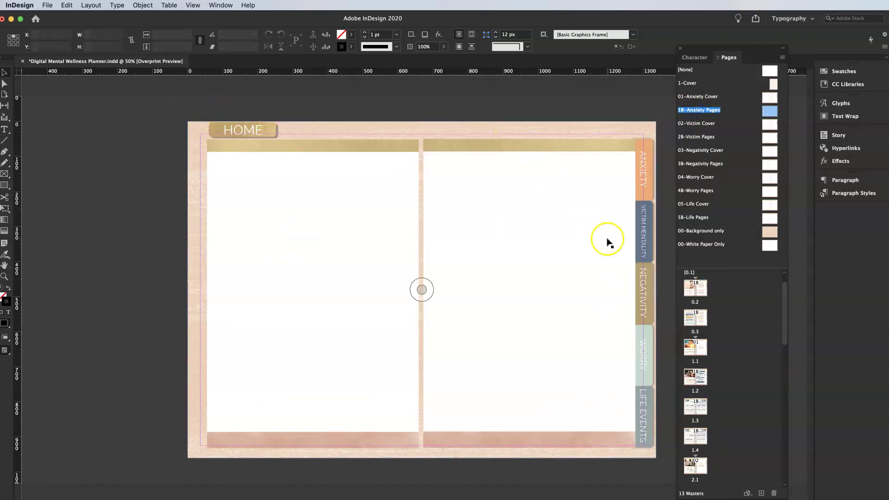
scroll(725, 387, "down", 2)
left_click_drag(721, 384, 699, 368)
left_click(694, 382, "alt")
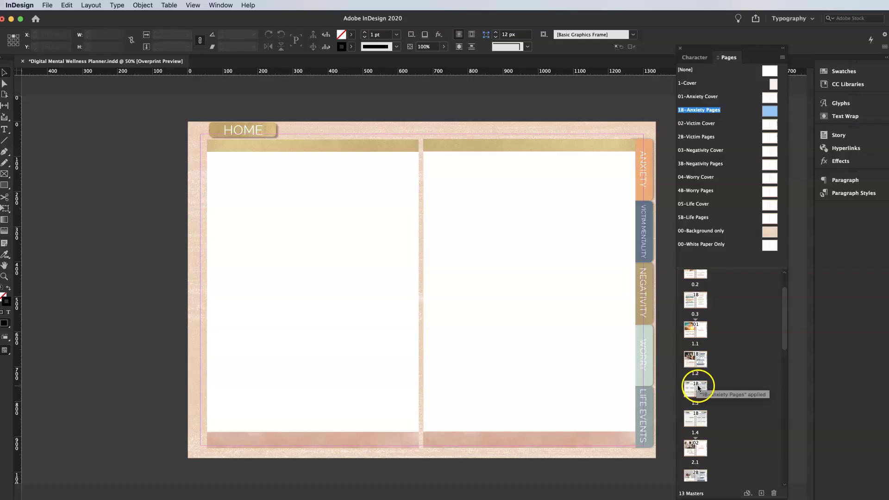
left_click(694, 418, "alt")
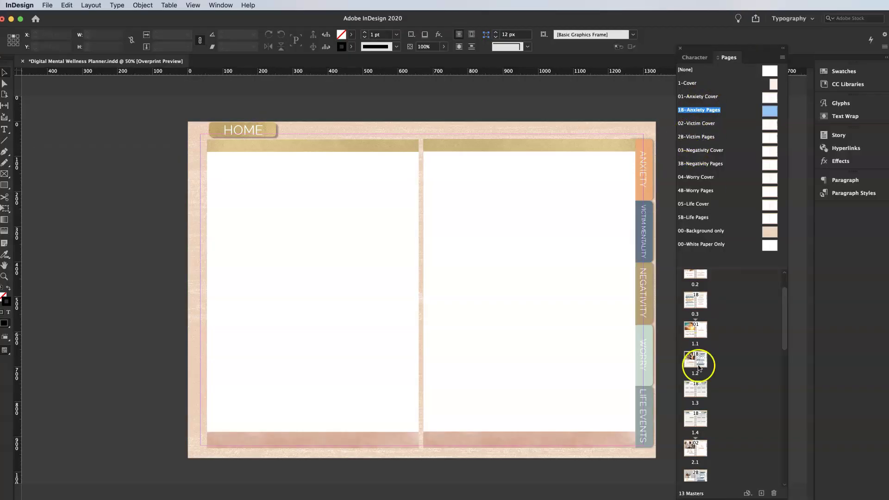
Step: Compare the anxiety triggers spread 1.3 with its underlying 1B-Anxiety Pages master
double_click(694, 387)
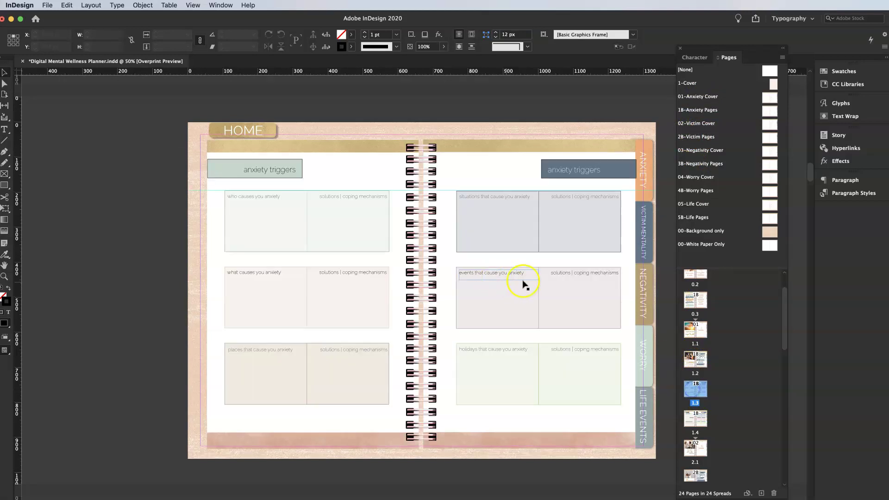
left_click(700, 112)
double_click(699, 112)
left_click(440, 252)
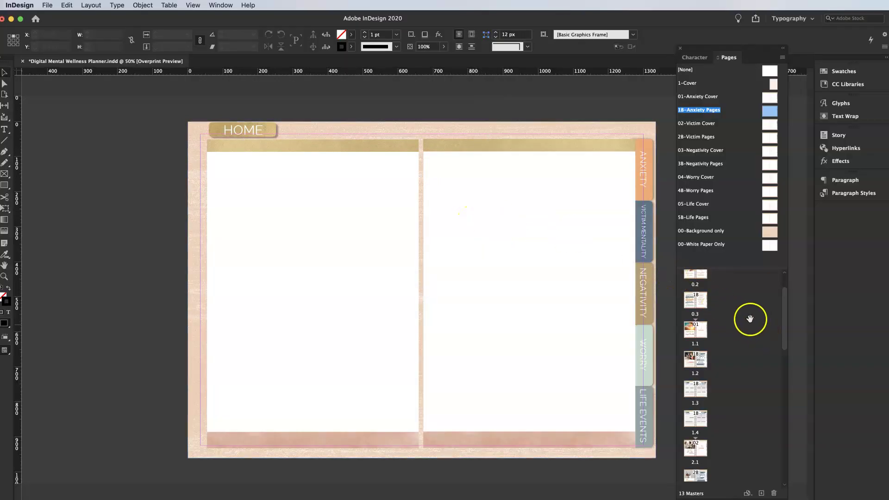
Step: Find and open spread 2.1, the opening spread of the victim mentality section
scroll(745, 316, "up", 1)
scroll(745, 317, "down", 2)
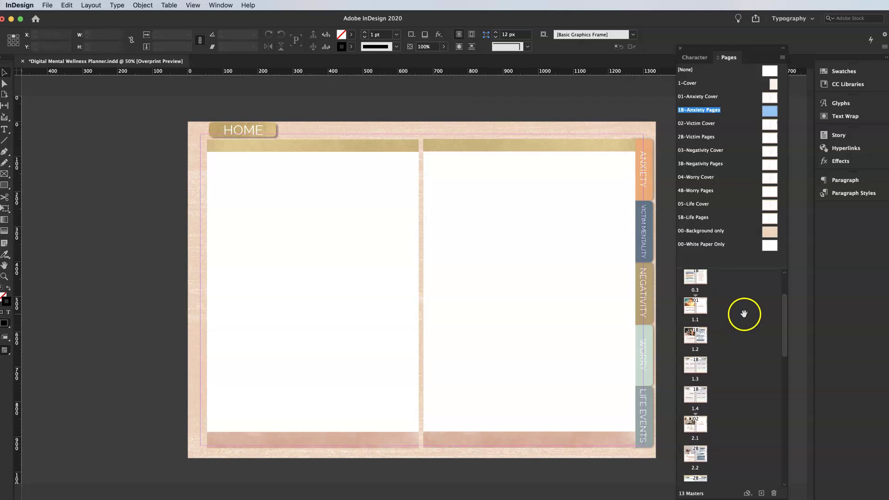
scroll(710, 418, "down", 1)
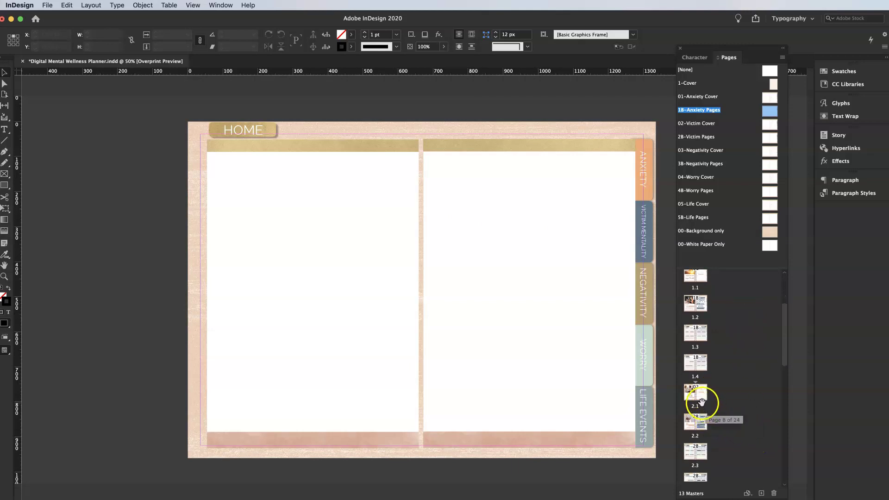
double_click(702, 397)
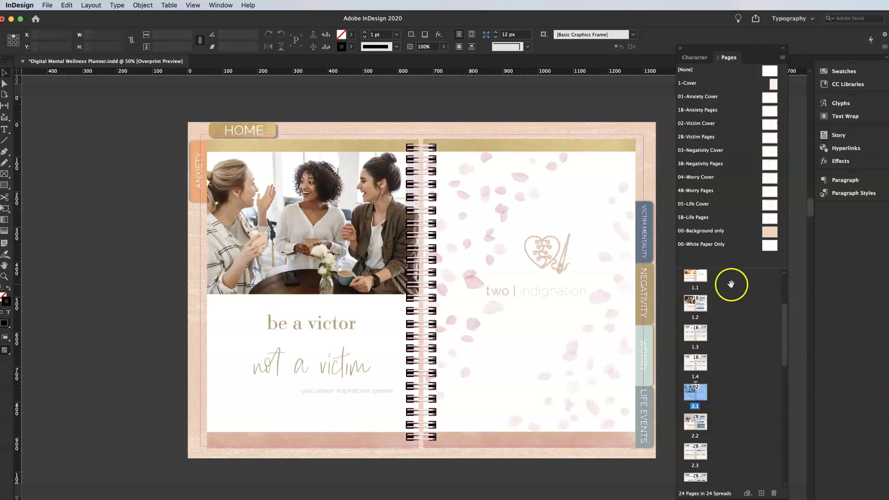
Step: Return to the planner's cover page 0.1 and select its pink watercolor background frame
scroll(736, 309, "up", 4)
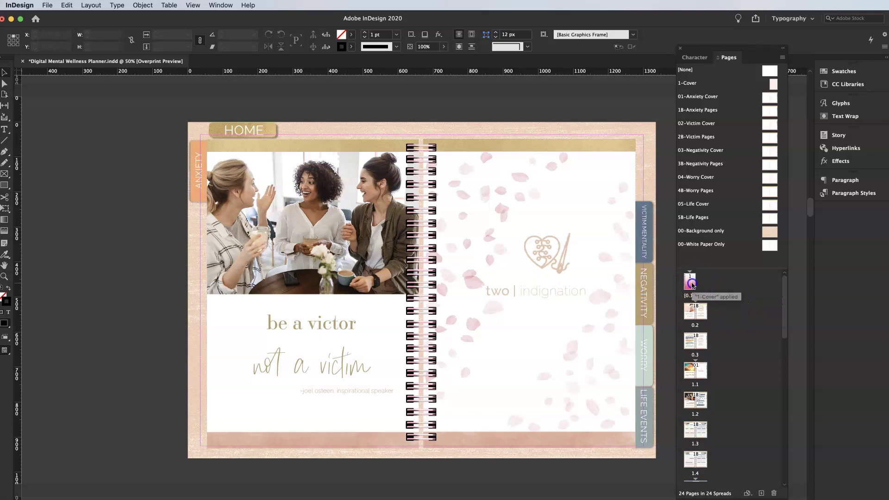
double_click(692, 282)
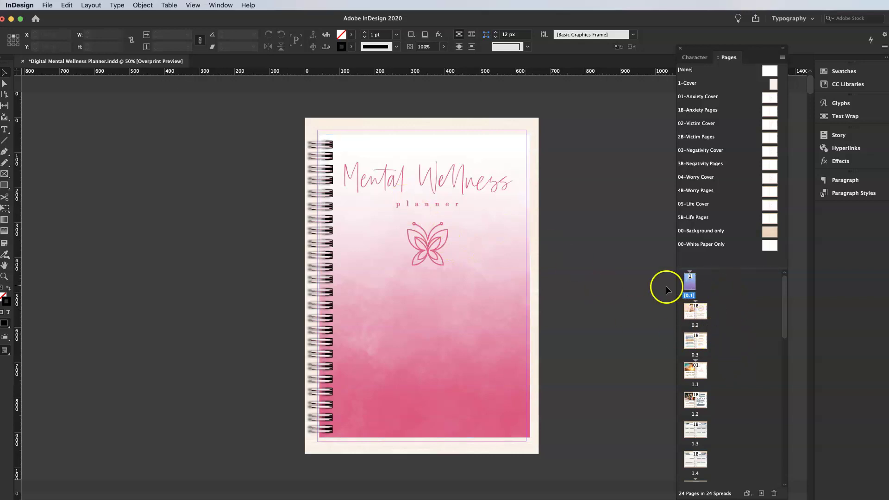
left_click(502, 294)
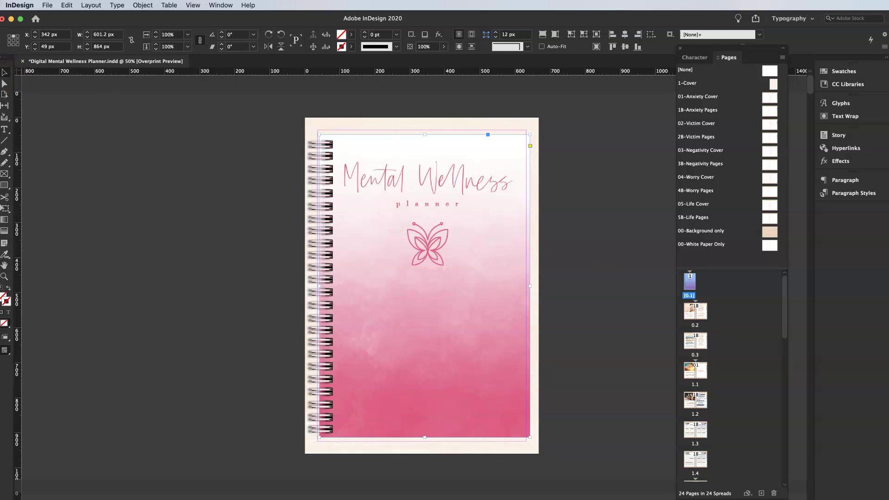
Step: Switch to Finder, browse the butterfly cover images in the PNGs folder and select 05-Coral-Butterfly-Cover-Ice Blue.jpg
key("super+Tab")
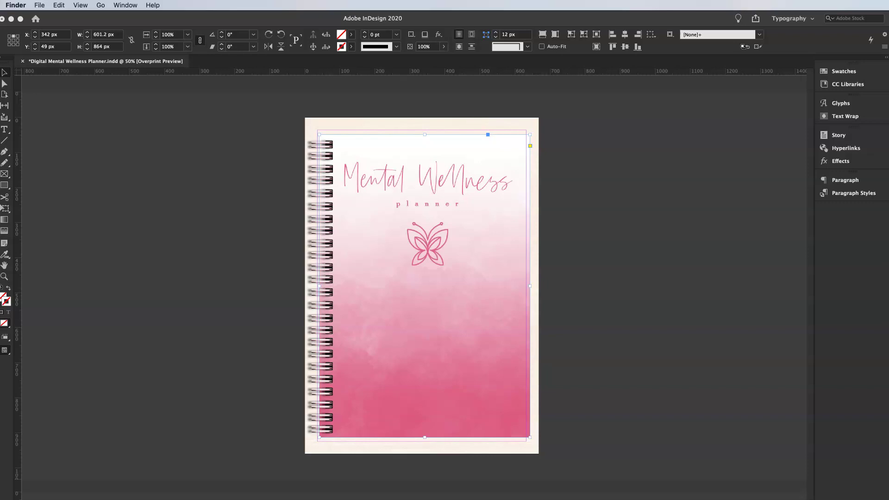
left_click_drag(888, 167, 701, 227)
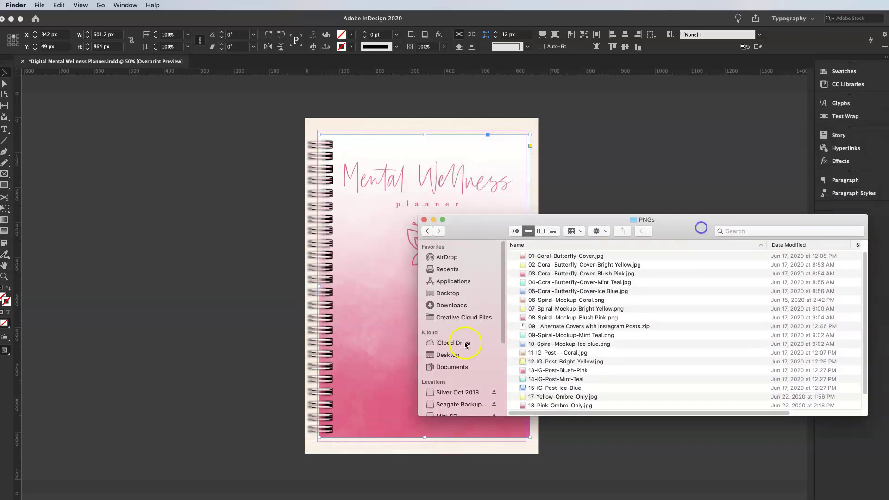
left_click(556, 256)
left_click(554, 264)
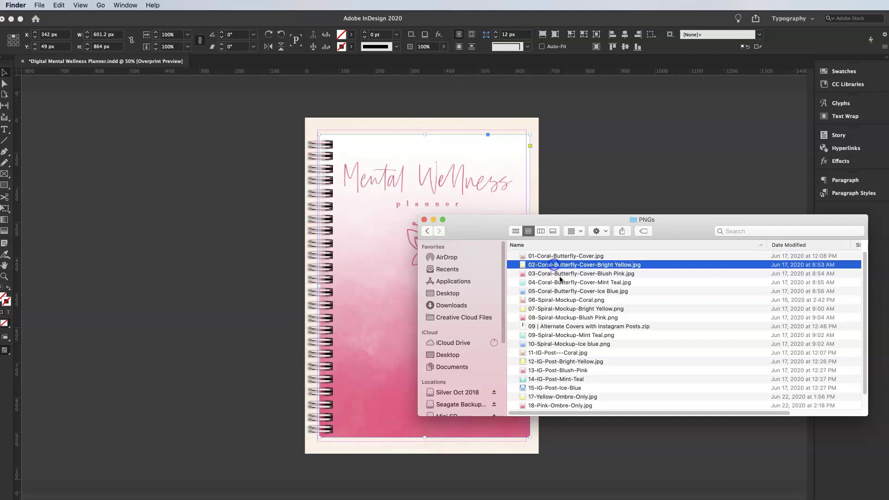
left_click(559, 274)
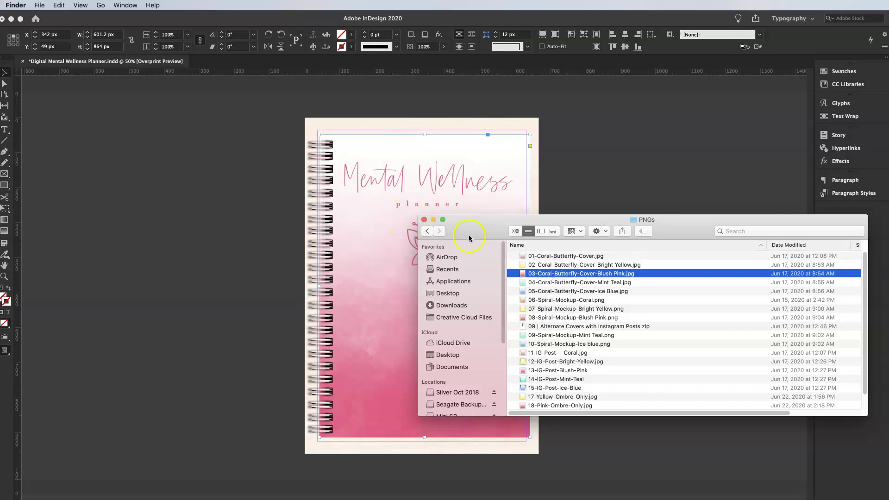
left_click(580, 282)
left_click(575, 291)
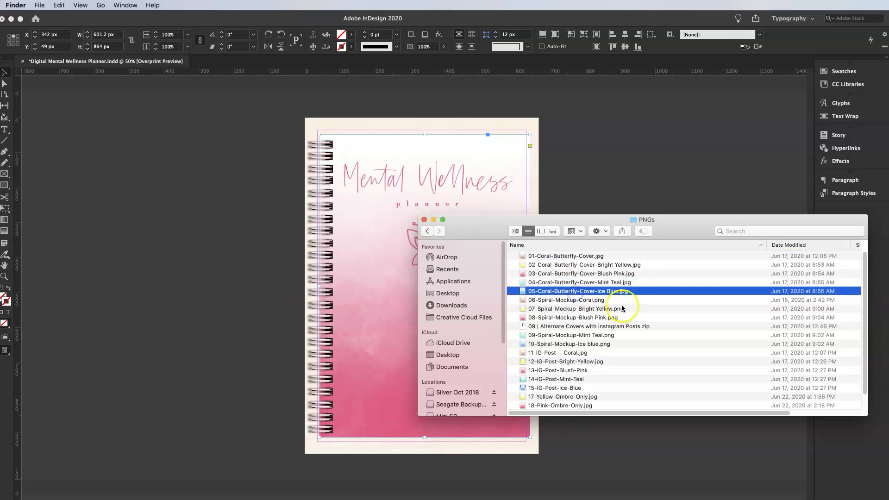
Step: Replace the pink background on cover page 0.1 with 05-Coral-Butterfly-Cover-Ice Blue.jpg
left_click_drag(502, 226, 638, 243)
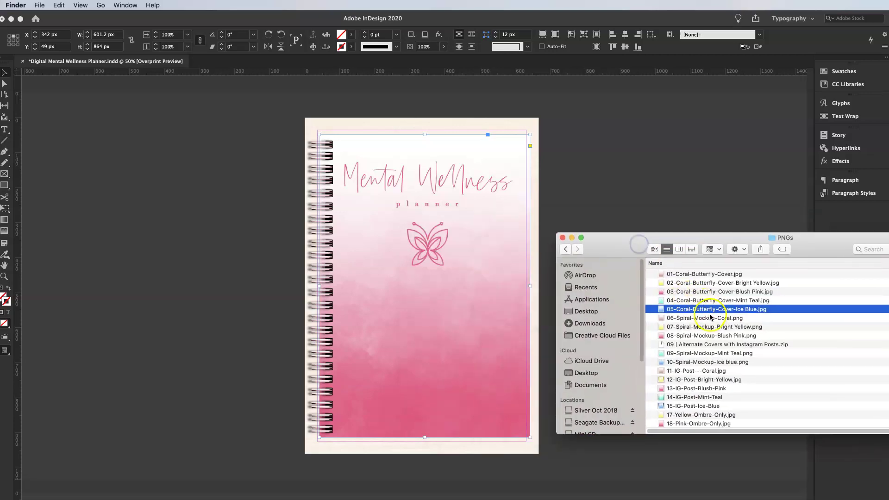
left_click_drag(711, 311, 421, 249)
left_click(442, 301)
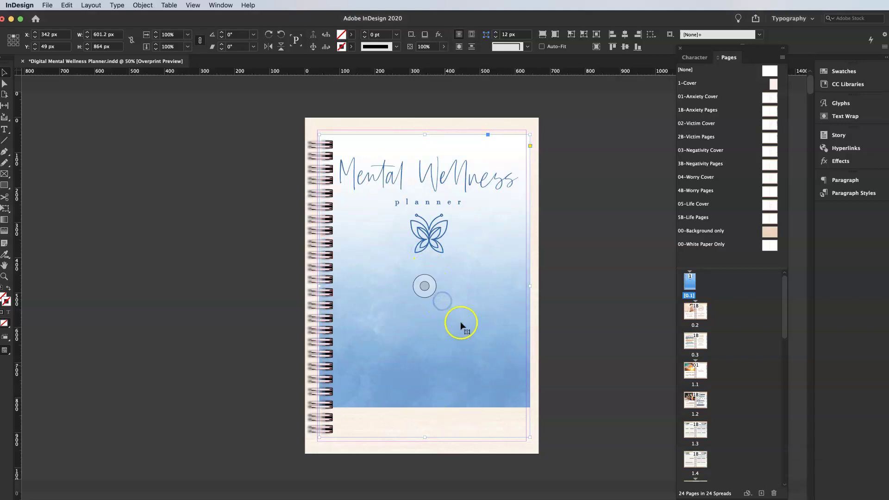
Step: Select the ice blue image inside its frame and enlarge it to fill the cover down to the frame's lower edge
left_click(484, 383)
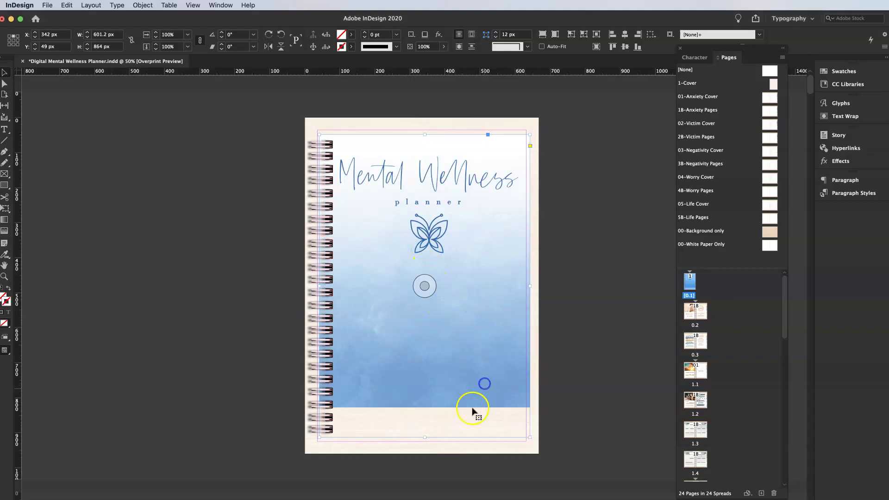
left_click(419, 332)
left_click(424, 286)
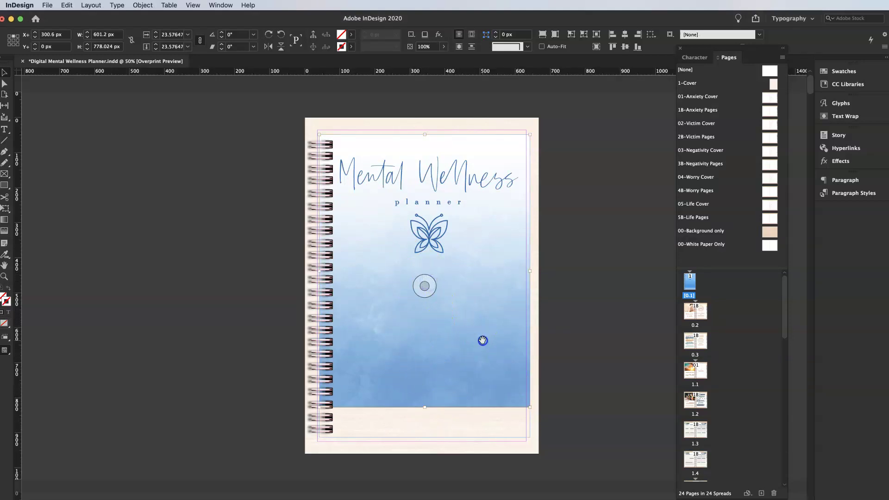
left_click_drag(424, 407, 424, 437)
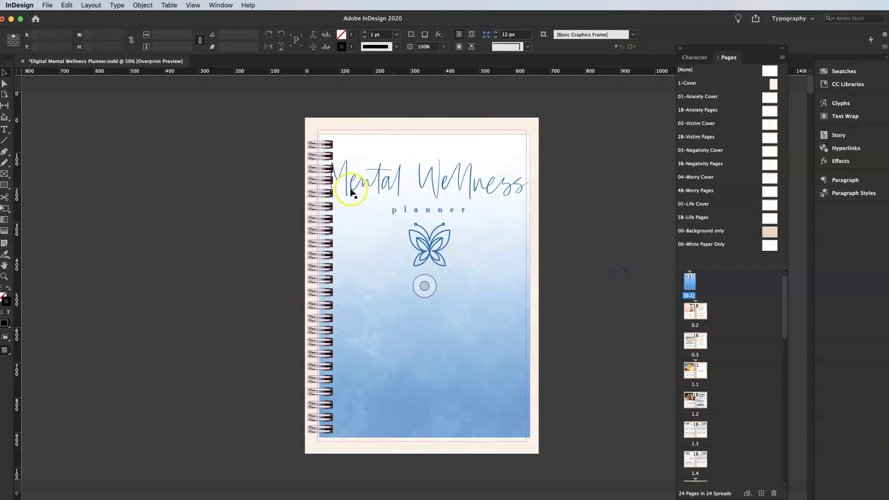
left_click(592, 279)
left_click(48, 5)
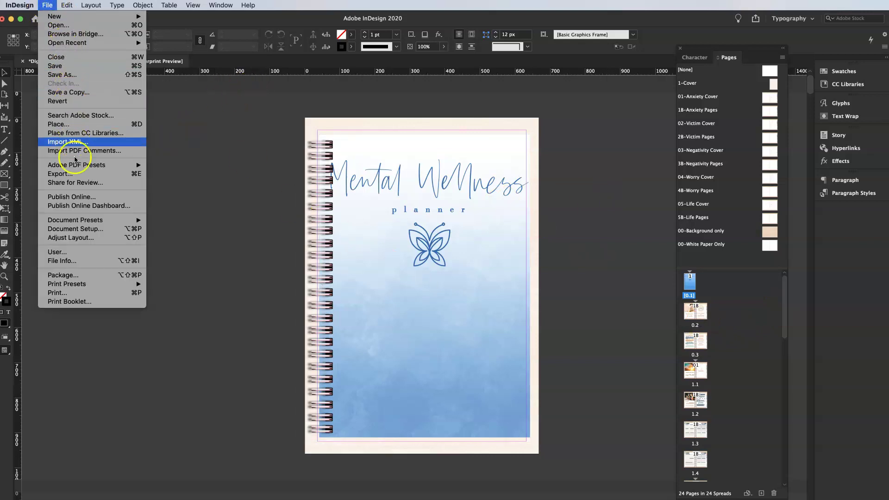
left_click(213, 134)
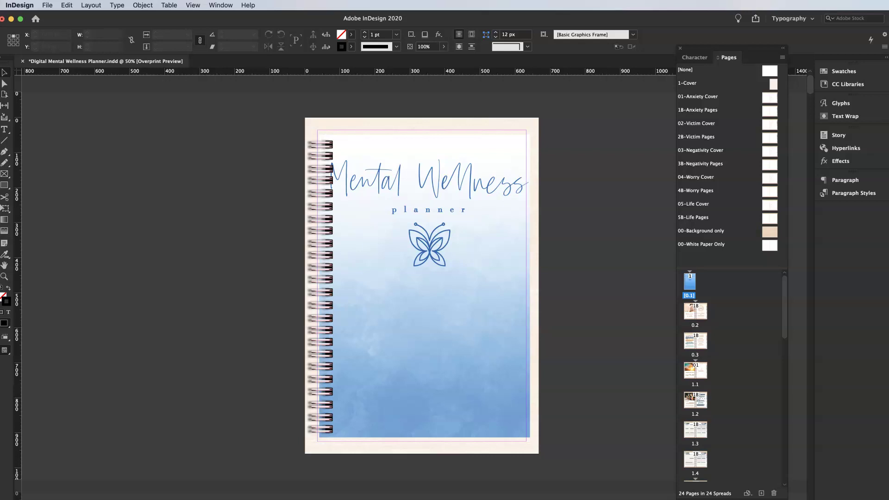
key("super+Tab")
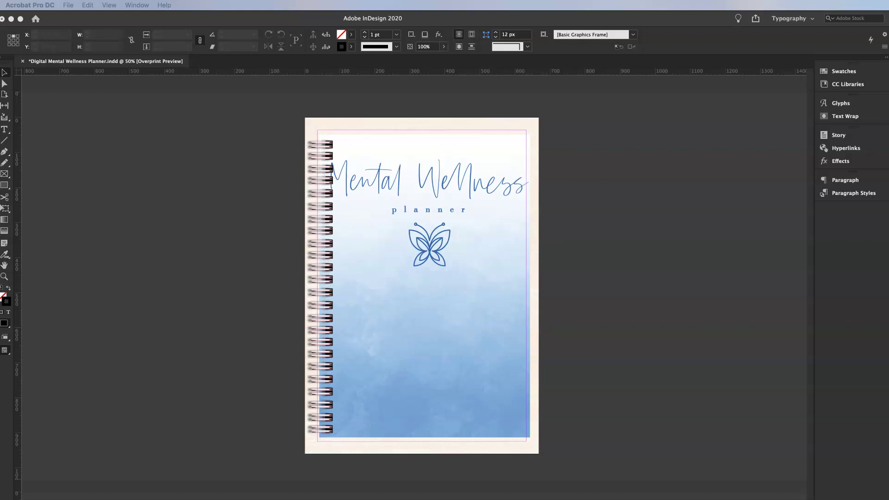
left_click(737, 230)
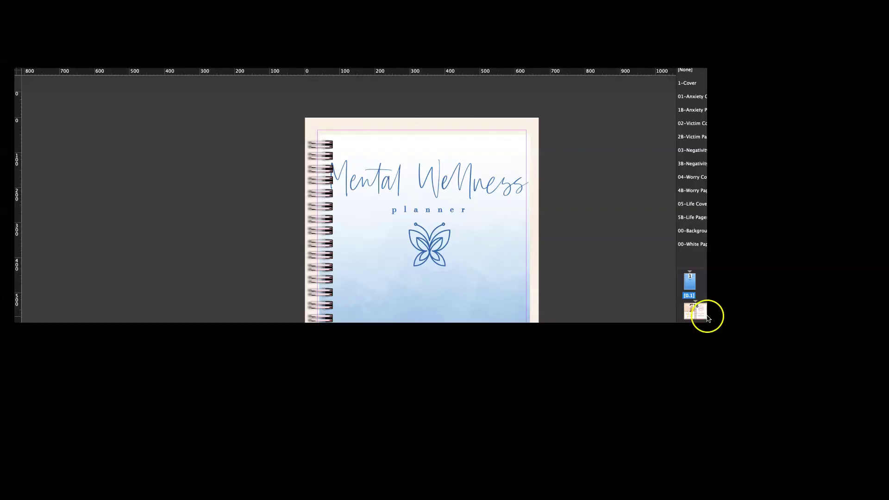
Step: Compare the 0.2 and 0.3 opening spreads with their 1B-Anxiety Pages master
double_click(695, 311)
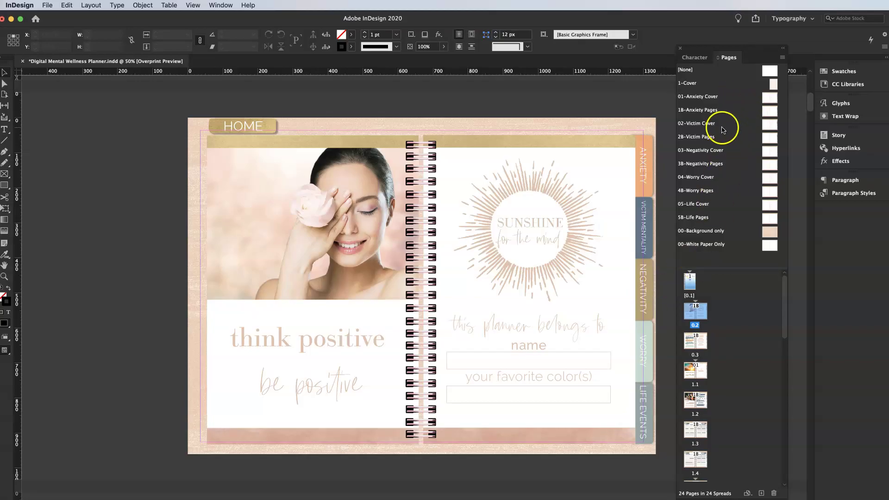
left_click(718, 111)
left_click(718, 111)
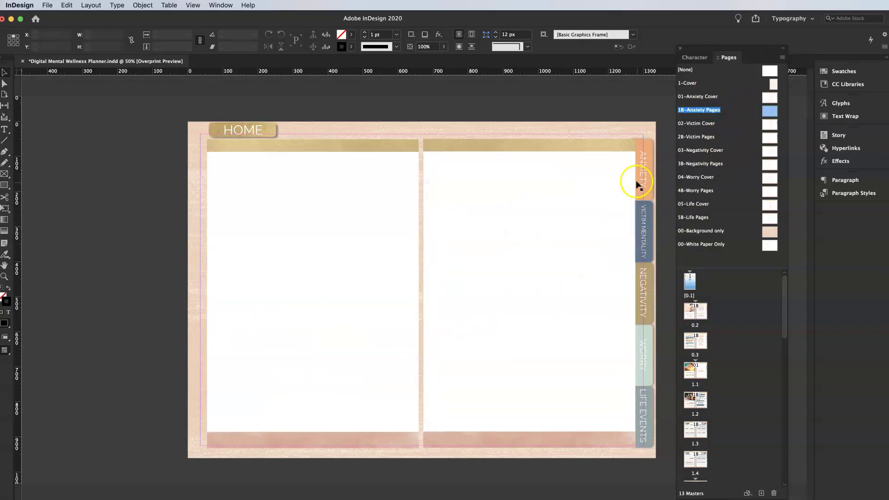
left_click_drag(679, 326, 693, 337)
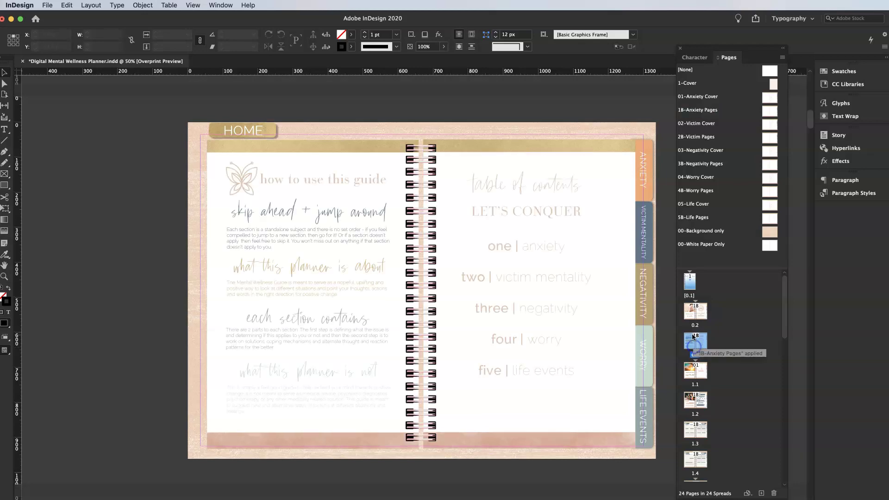
left_click(699, 377)
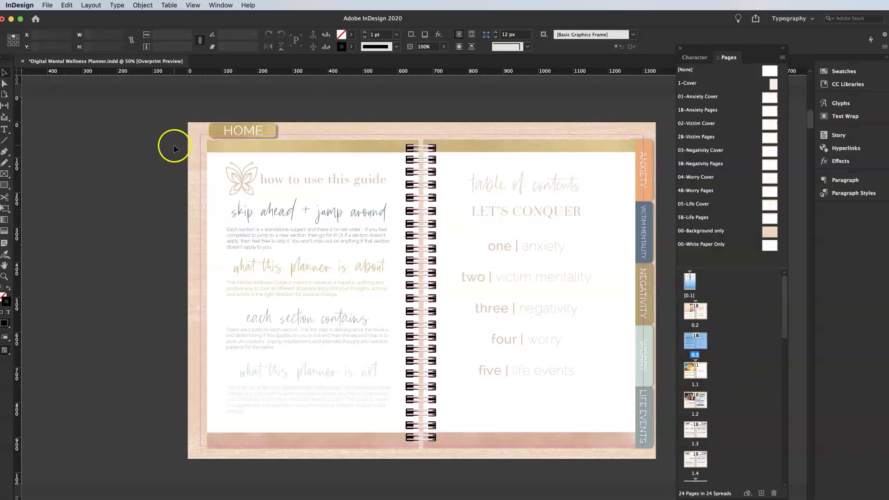
left_click(142, 5)
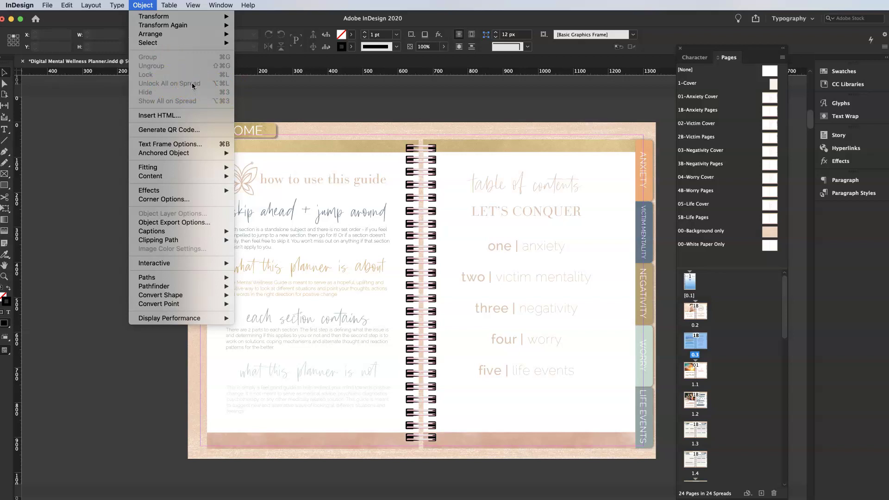
left_click(322, 94)
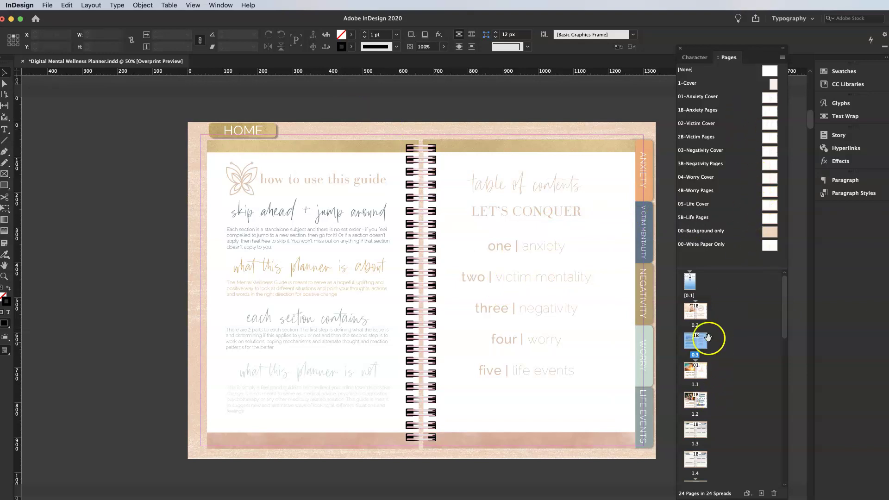
Step: Examine how the side tabs are arranged on the Anxiety Cover, Victim Cover, Victim Pages and Negativity Cover masters
double_click(743, 99)
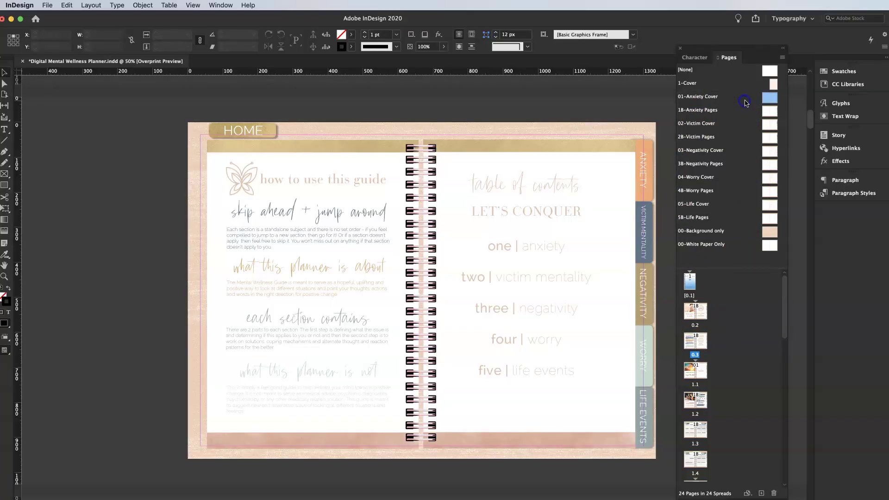
double_click(698, 123)
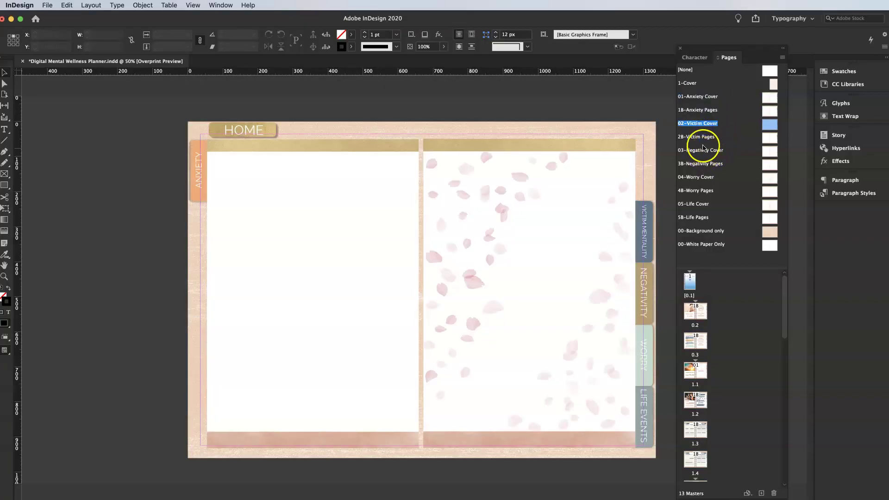
double_click(702, 140)
double_click(703, 151)
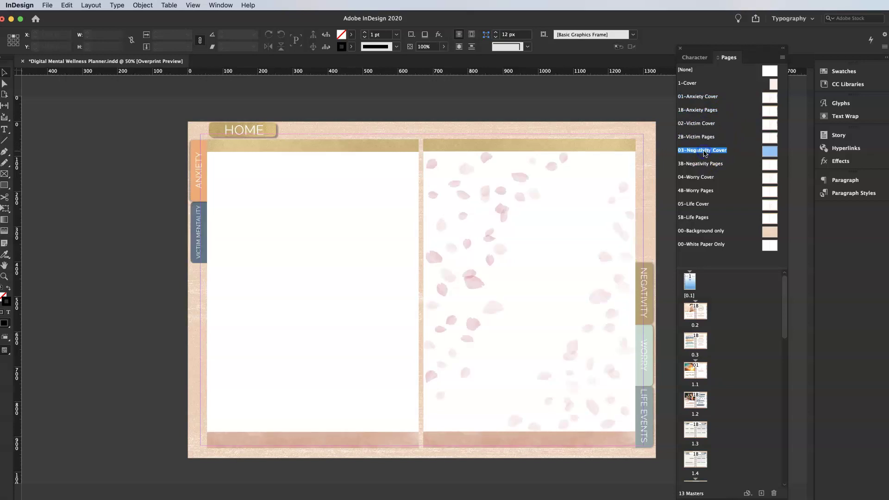
Step: Change the HOME tab's text to COVER on the 01-Anxiety Cover master
double_click(702, 97)
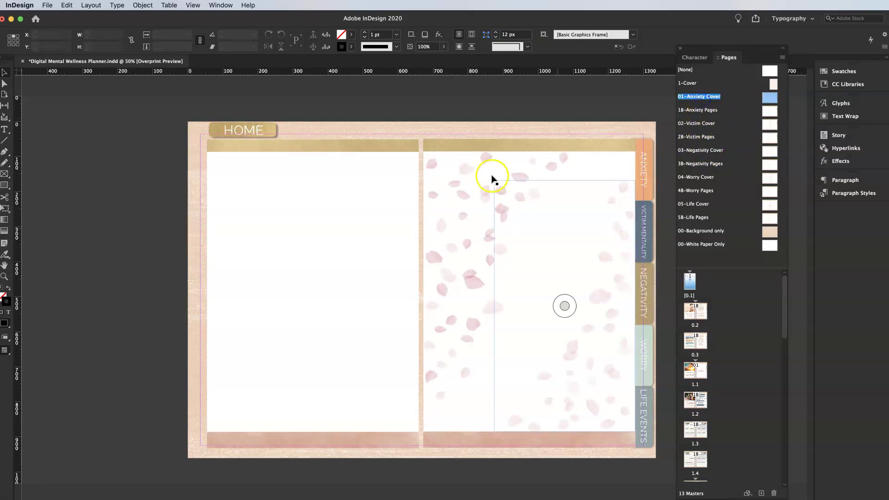
double_click(240, 129)
left_click(258, 128)
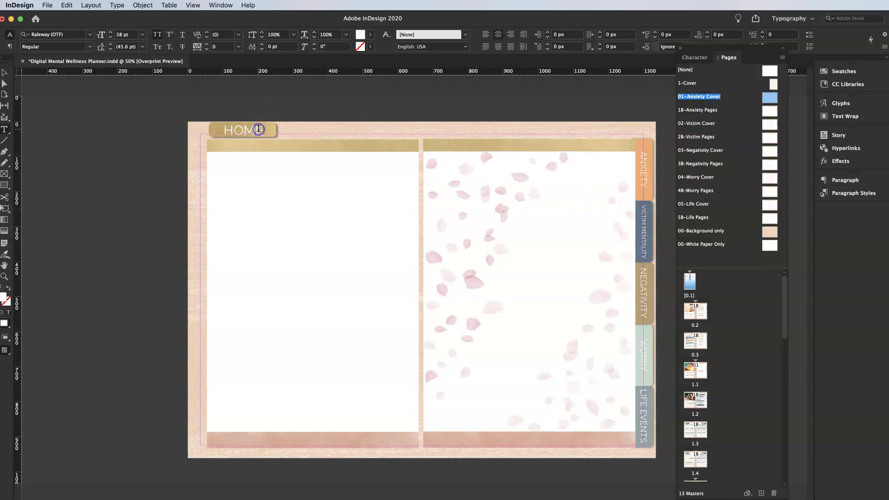
double_click(258, 129)
type("COVER")
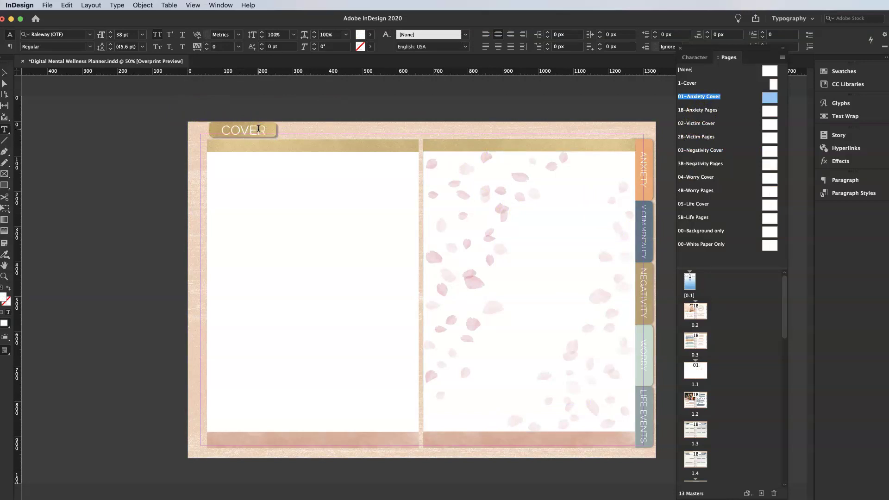
key("Escape")
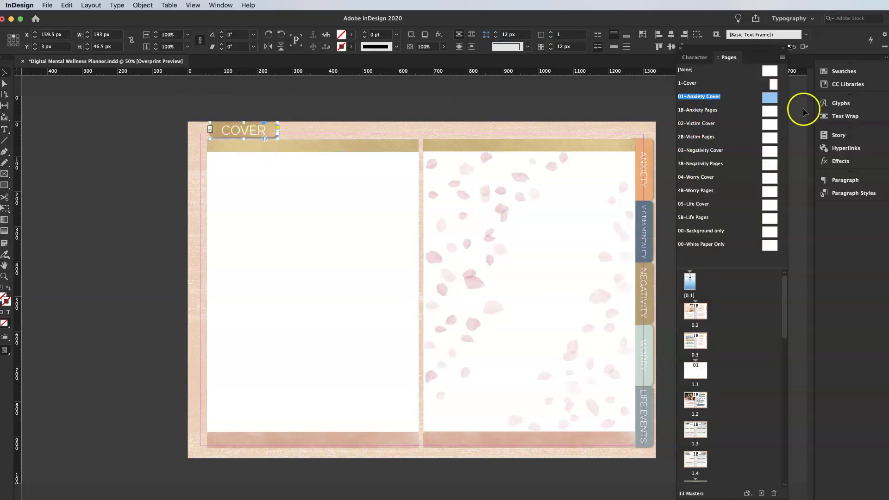
Step: Change the HOME tab's text to COVER on the 1B-Anxiety Pages master
double_click(696, 111)
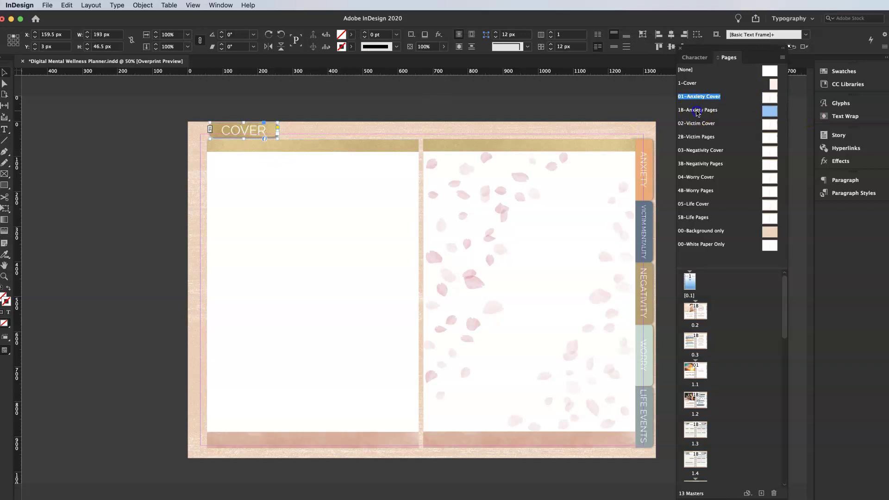
double_click(256, 131)
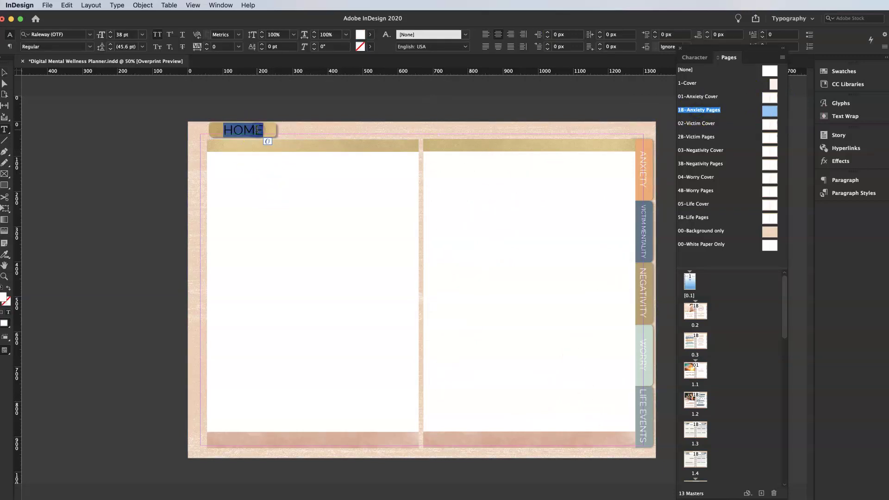
type("COVER")
left_click(453, 137)
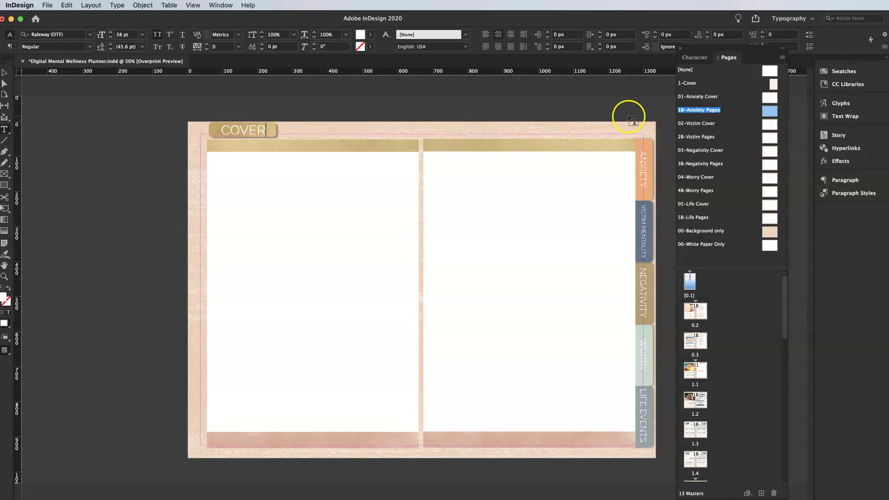
Step: Change the HOME tab's text to COVER on the 02-Victim Cover master
double_click(697, 123)
left_click(254, 129)
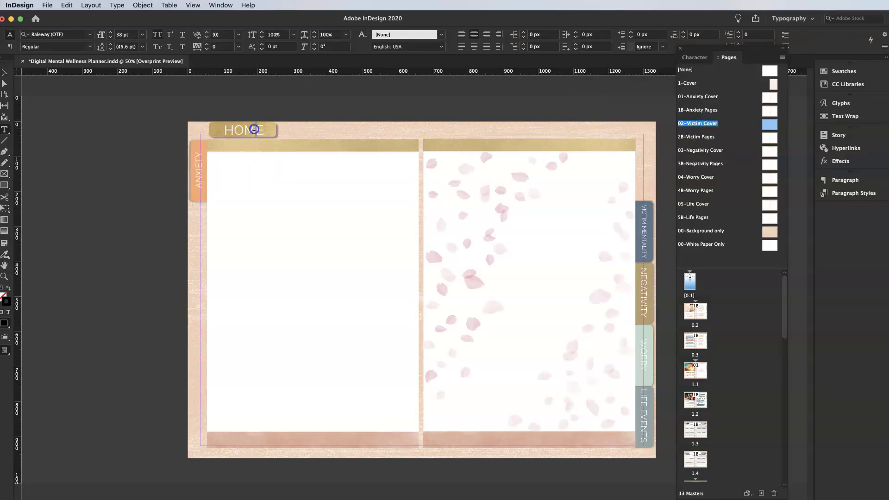
double_click(253, 128)
type("COVER")
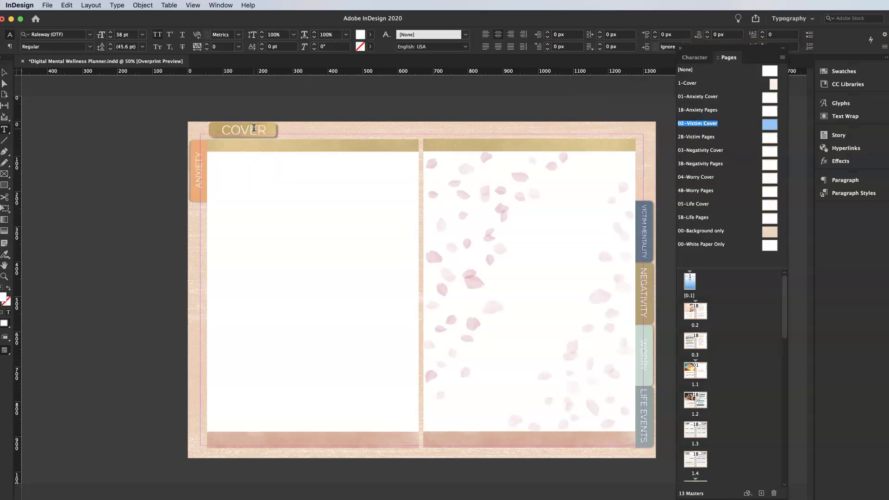
left_click(542, 215)
left_click(689, 299)
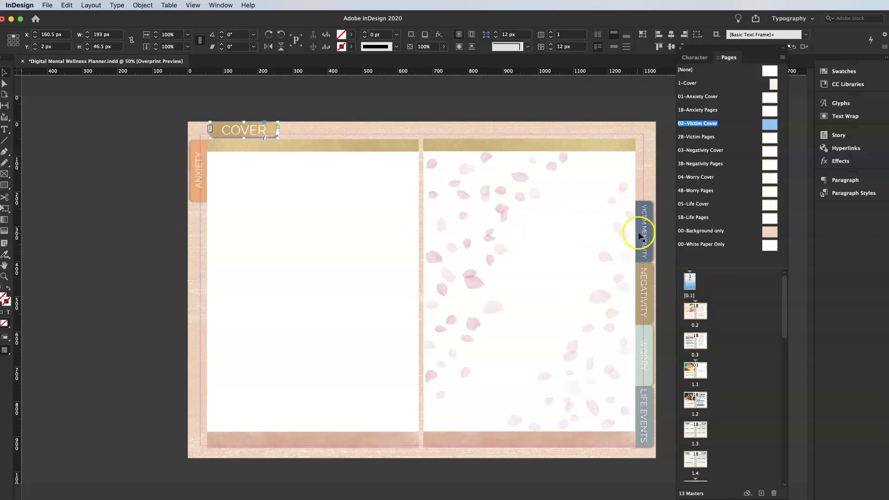
Step: Fill the VICTIM MENTALITY tab on the 02-Victim Cover master with the magenta swatch C=0 M=100 Y=0 K=0
left_click(640, 207)
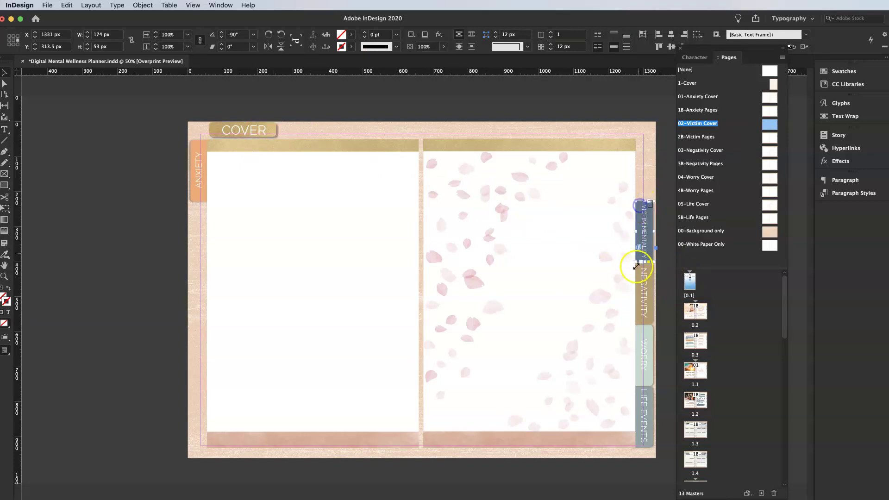
left_click(648, 300)
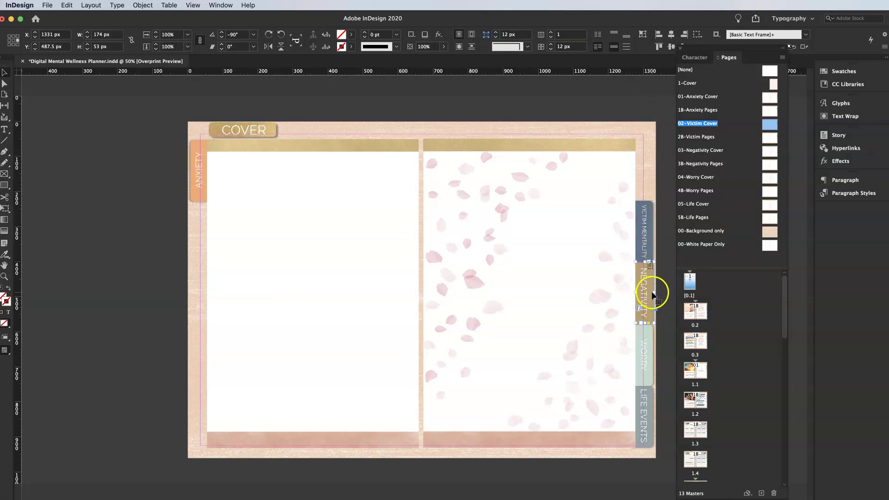
right_click(650, 292)
left_click_drag(650, 293, 652, 231)
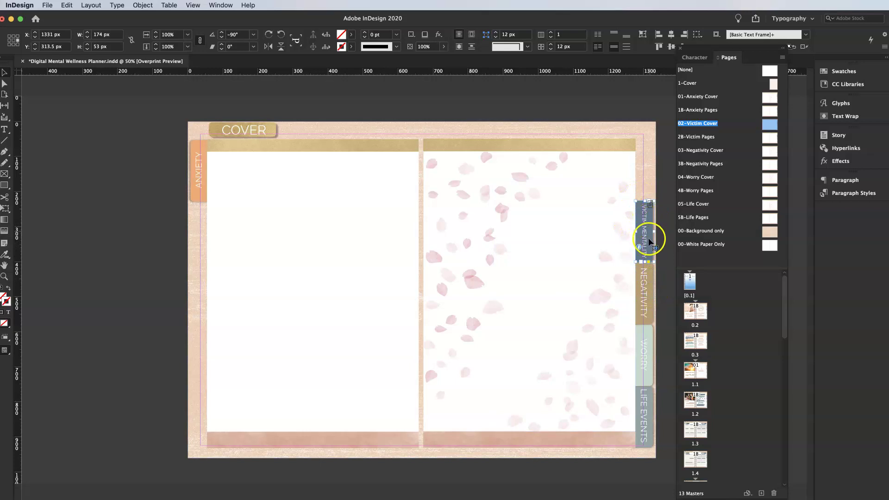
left_click(351, 34)
left_click(286, 116)
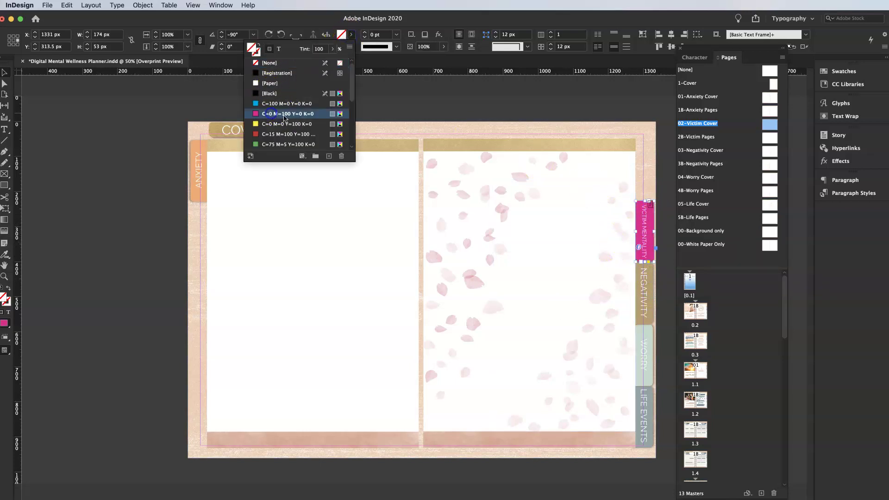
left_click(542, 116)
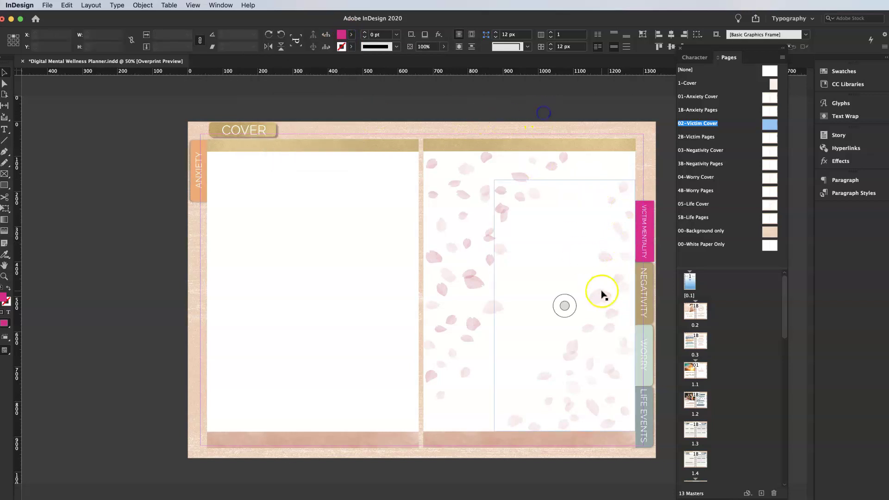
Step: Fill the NEGATIVITY tab on the same master with the blue swatch C=100 M=90 Y=10 K=0
left_click(649, 311)
left_click(354, 35)
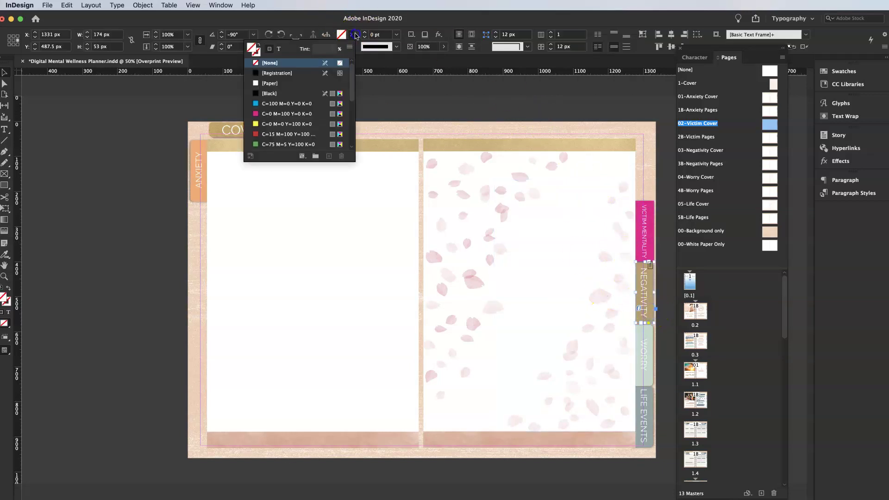
left_click(278, 123)
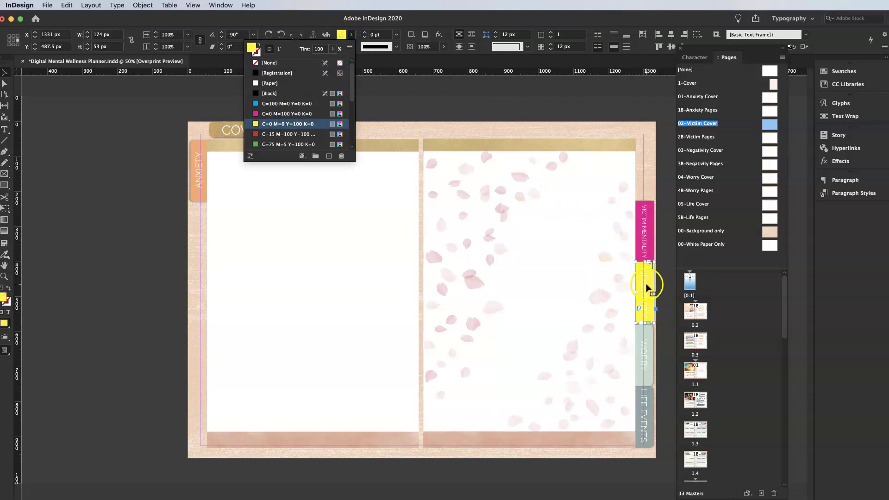
scroll(294, 119, "down", 3)
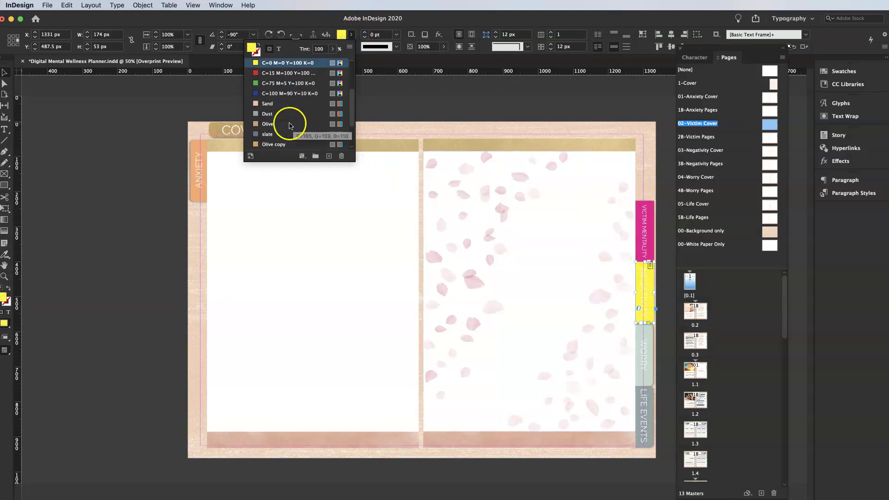
left_click(282, 93)
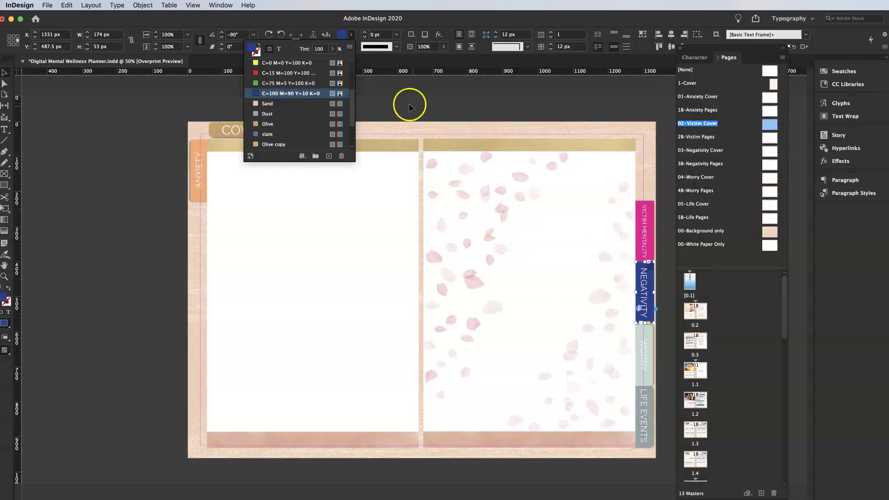
Step: Apply the Rounded corner shape to the NEGATIVITY and VICTIM MENTALITY tabs
left_click(526, 46)
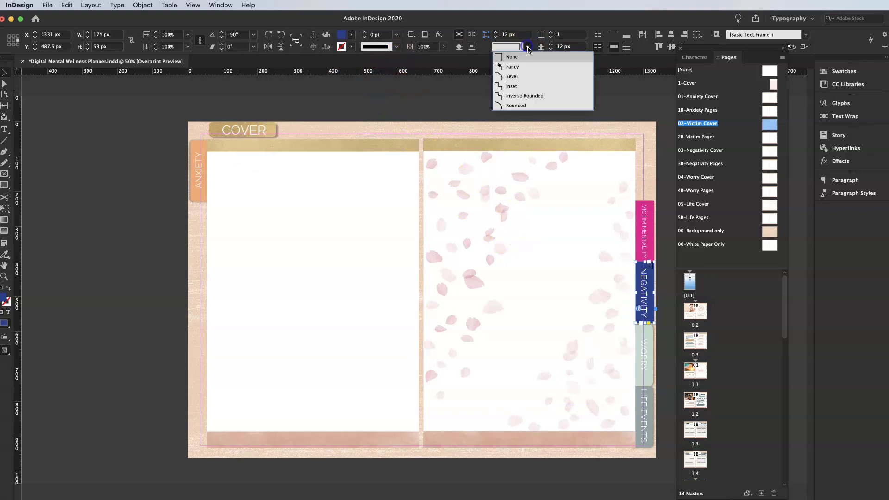
left_click(546, 108)
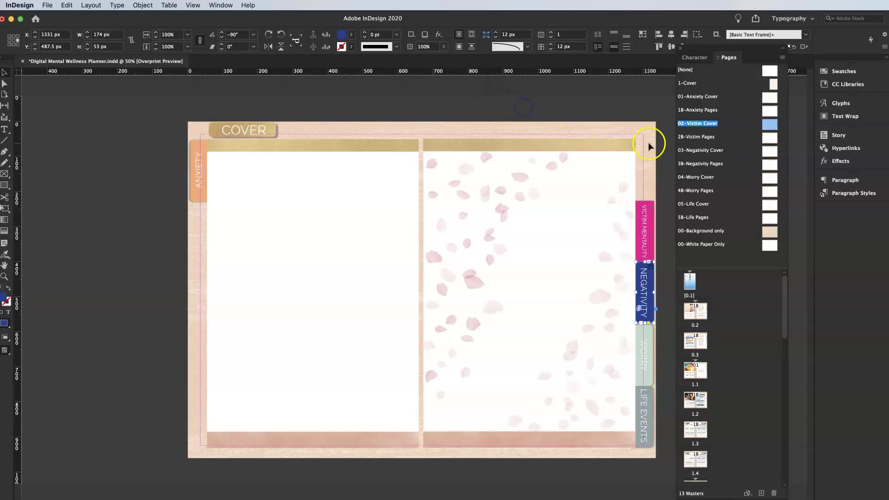
left_click(644, 238)
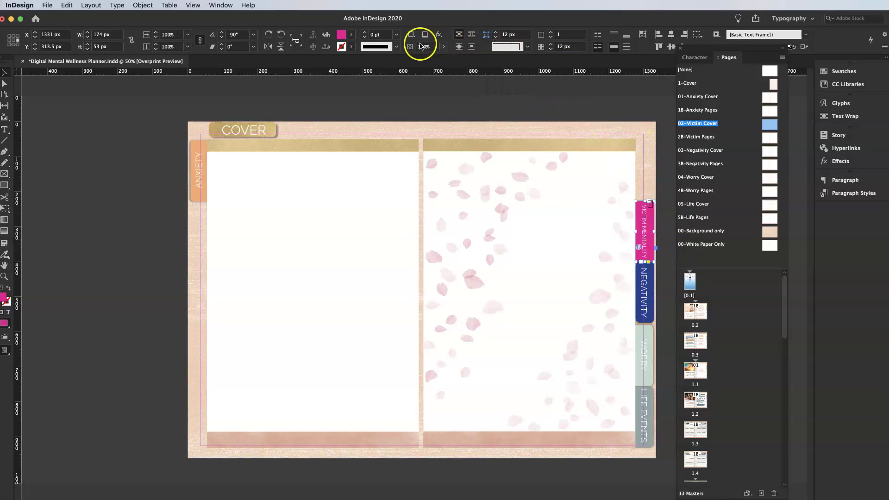
left_click(525, 46)
left_click(512, 105)
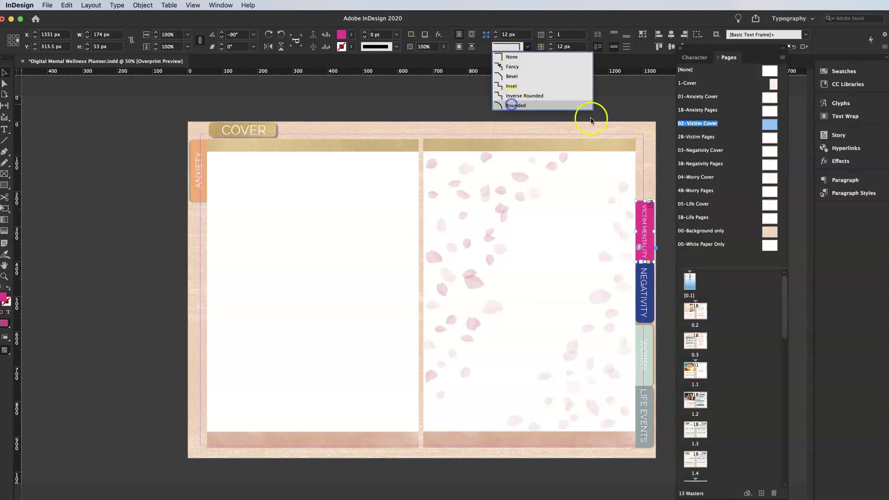
left_click(634, 103)
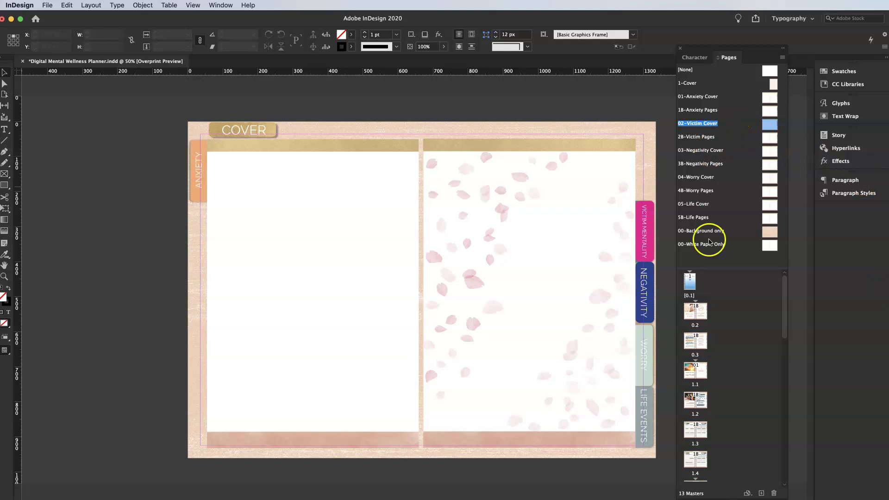
Step: Open spread 0.2 and select the photo above the "think positive" heading
left_click(694, 314)
double_click(694, 314)
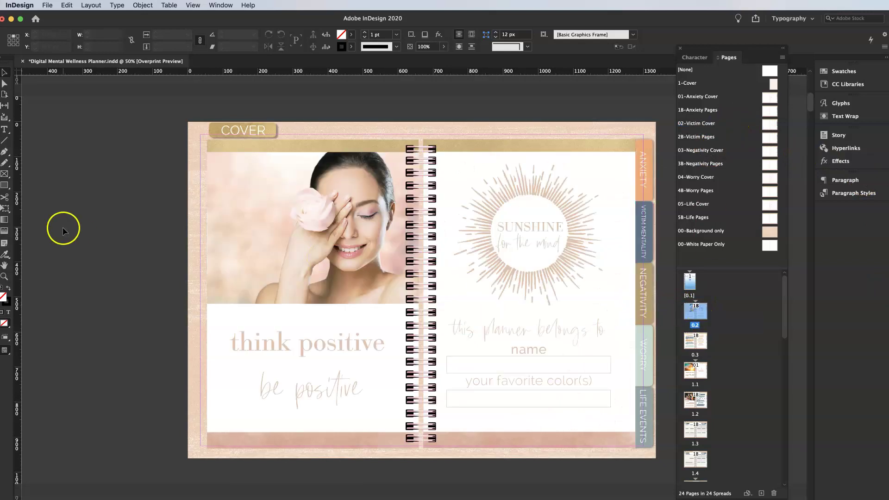
left_click(265, 192)
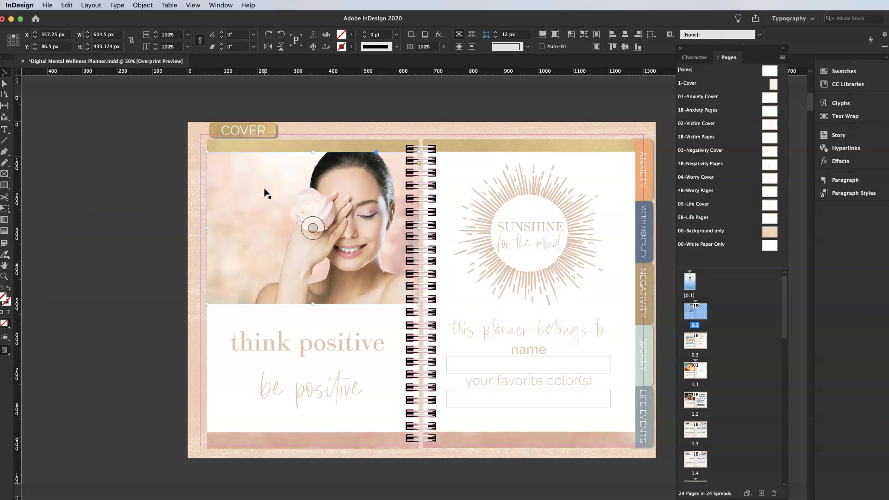
Step: Highlight the editable text on spread 0.2: "this planner belongs to", "your favorite color(s)", "name" and "think positive"
double_click(572, 324)
left_click_drag(572, 324, 459, 327)
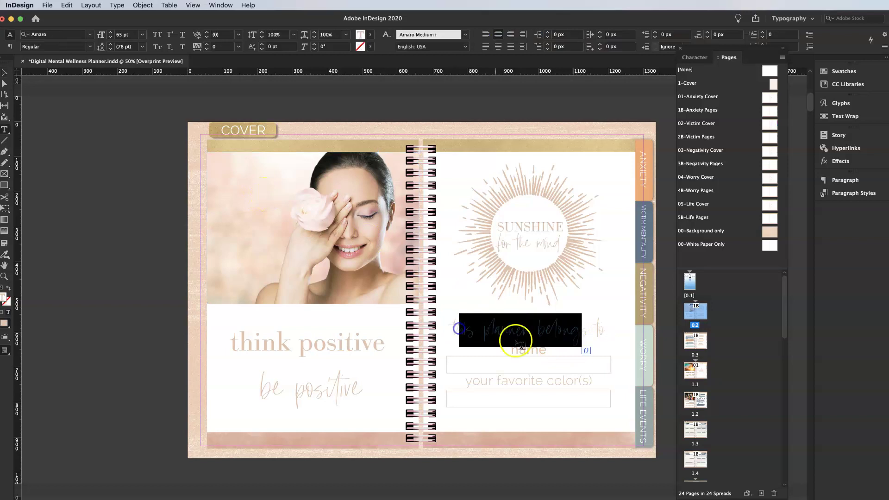
left_click(533, 325)
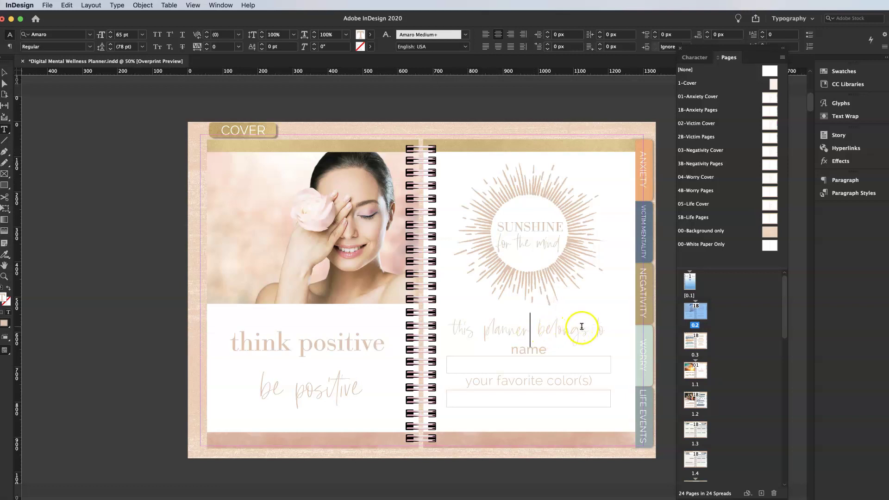
left_click_drag(603, 331, 422, 329)
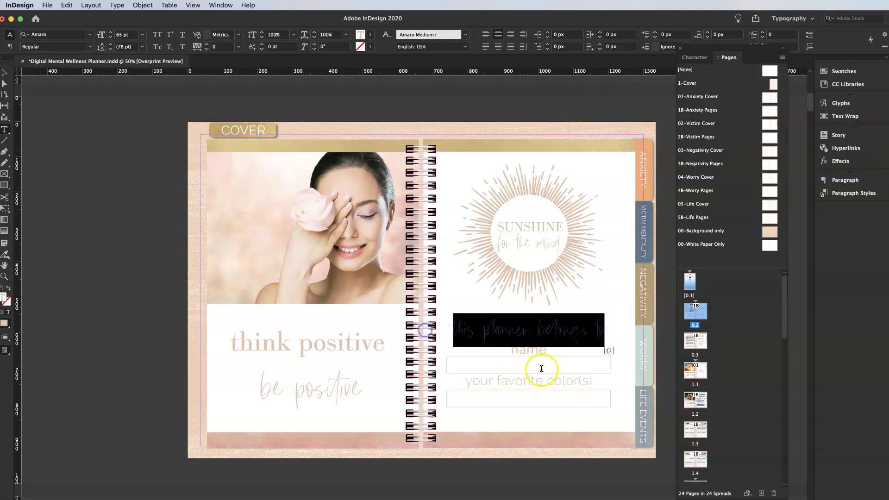
left_click(555, 380)
left_click_drag(555, 380, 481, 379)
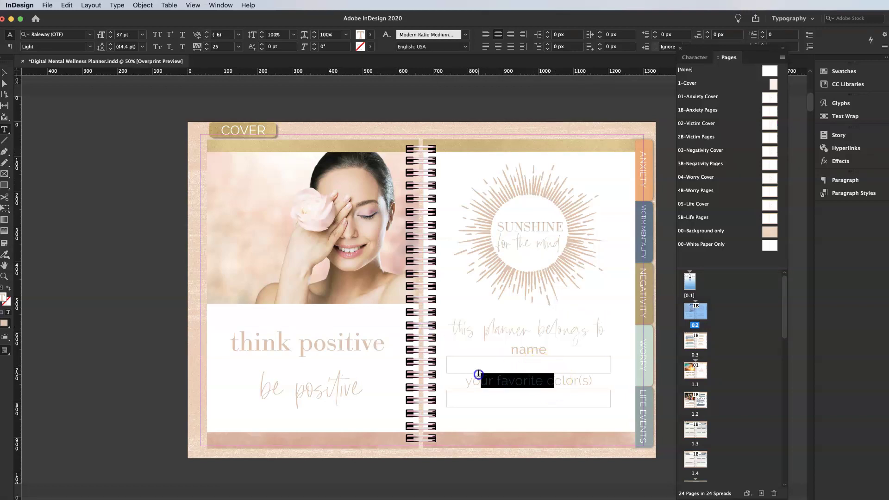
left_click_drag(538, 346, 510, 348)
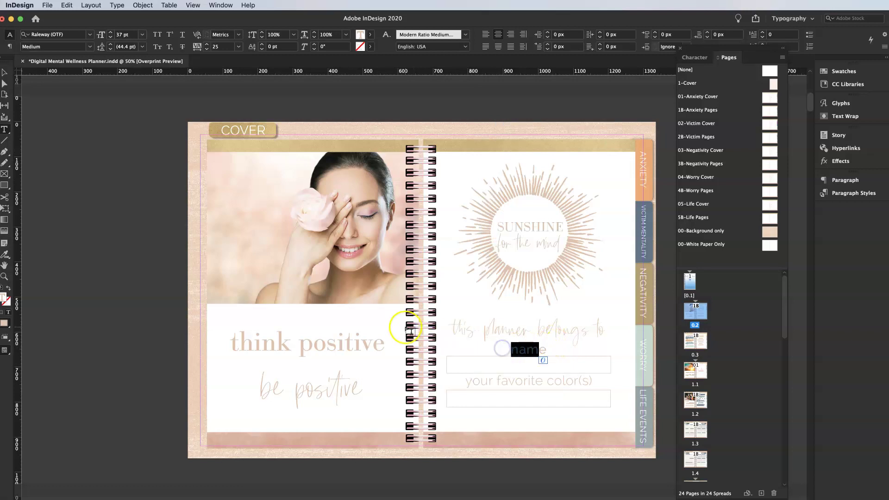
left_click_drag(343, 348, 235, 341)
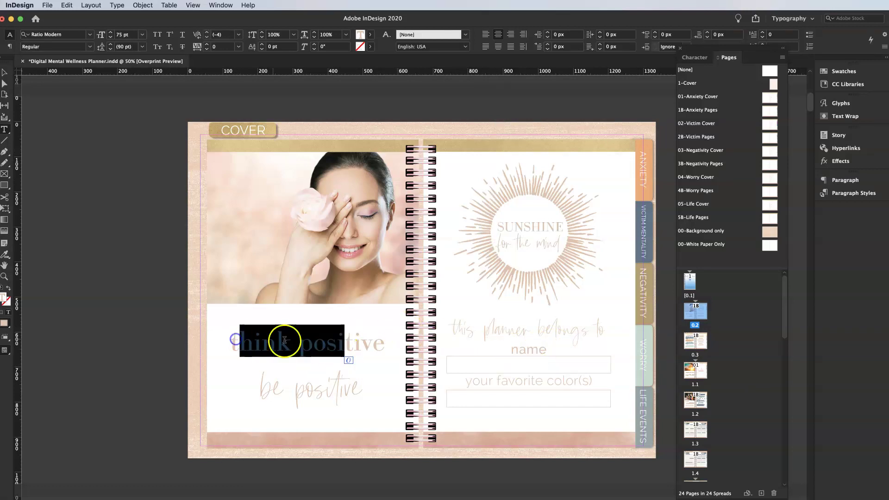
left_click(158, 244)
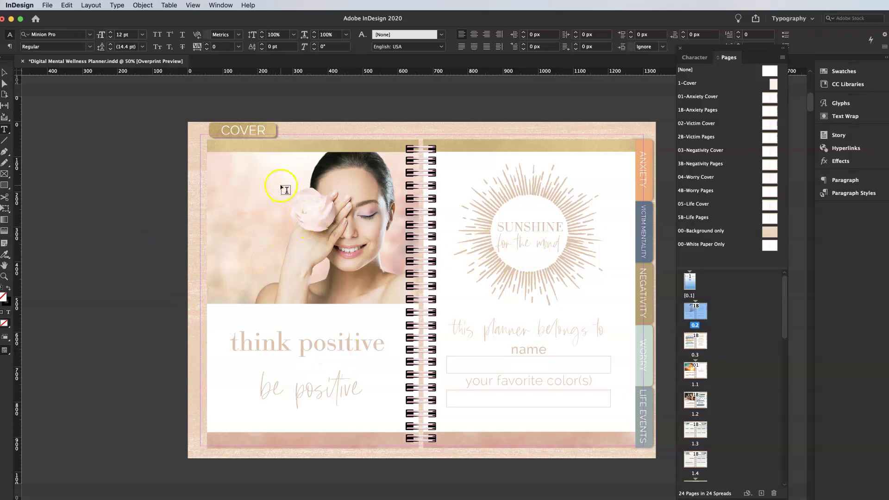
Step: Replace the photo on spread 0.2 with PF-Number-of-Notebook-Pages.jpeg from the Links folder in Finder
left_click(7, 73)
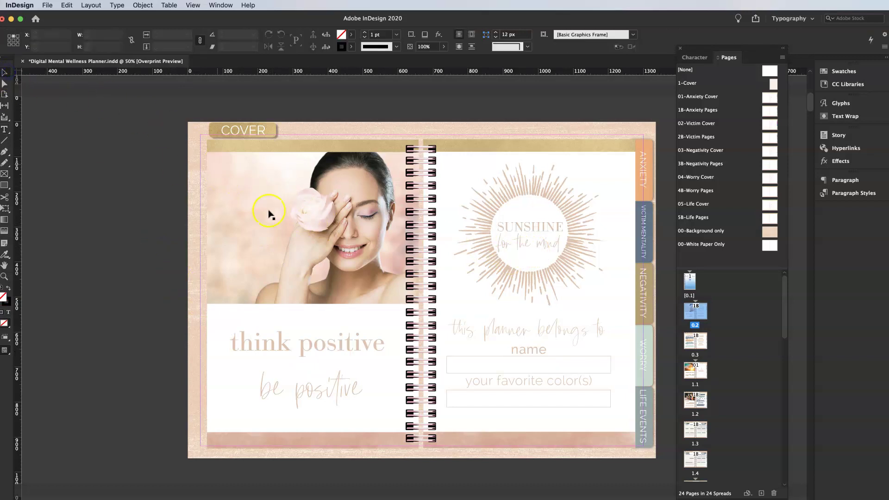
left_click(259, 194)
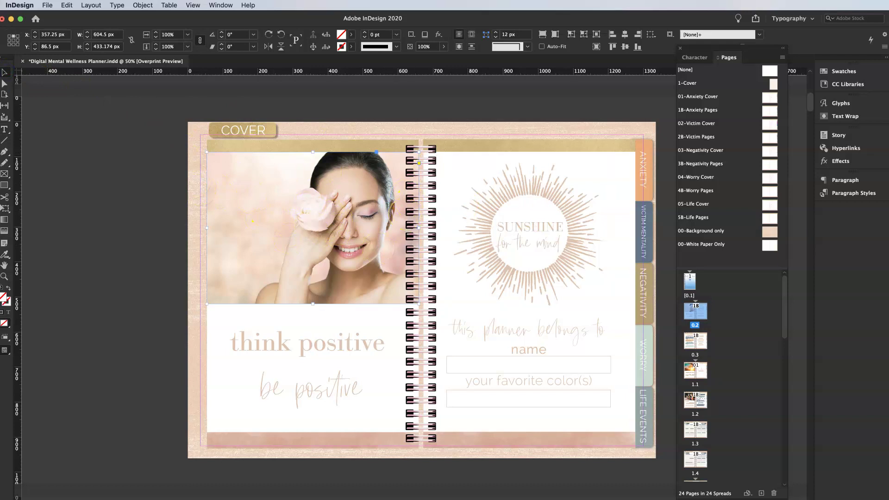
key("super+Tab")
key("super+m")
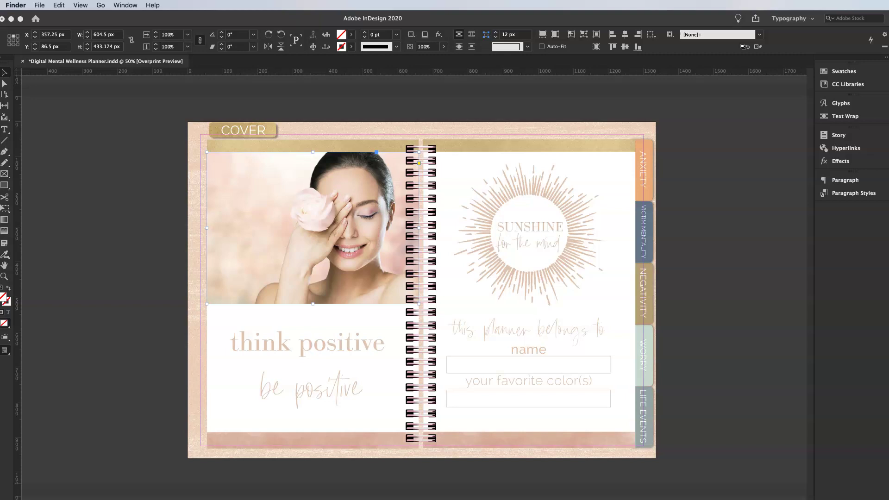
left_click_drag(579, 196, 668, 222)
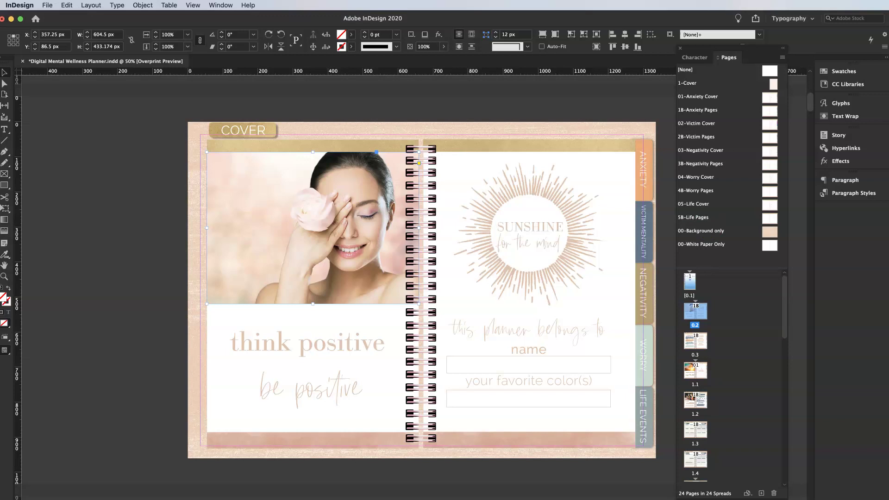
left_click_drag(888, 134, 746, 174)
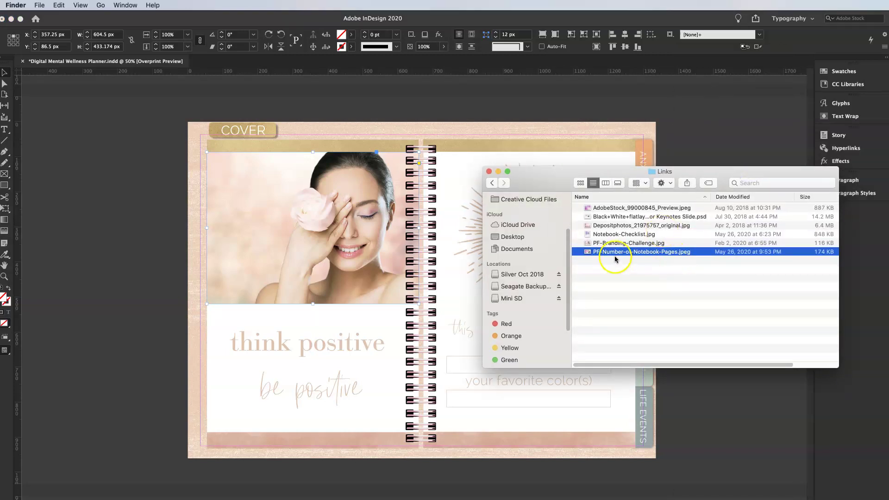
left_click_drag(615, 259, 295, 221)
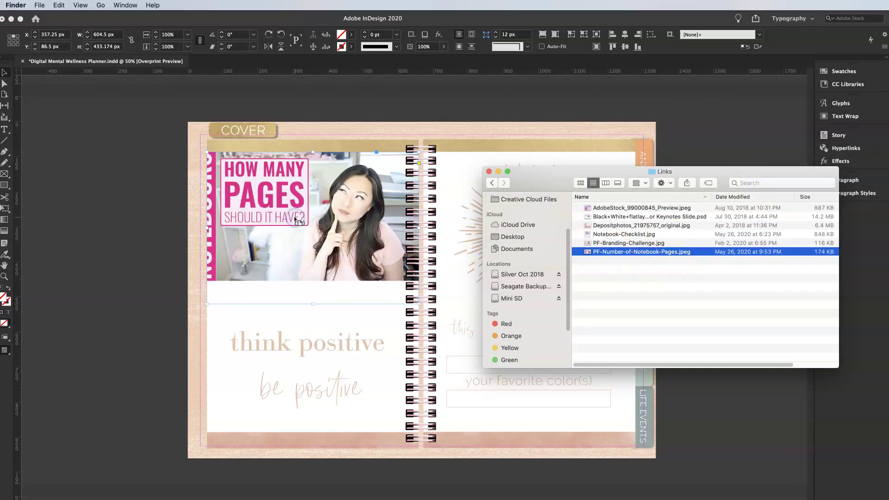
left_click(301, 213)
left_click(102, 177)
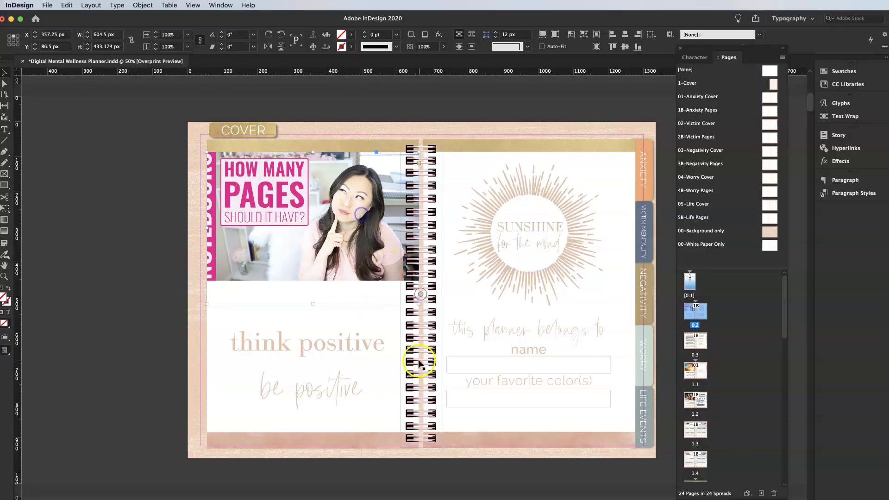
Step: Undo the photo replacement on spread 0.2 and deselect the frame
left_click(317, 255)
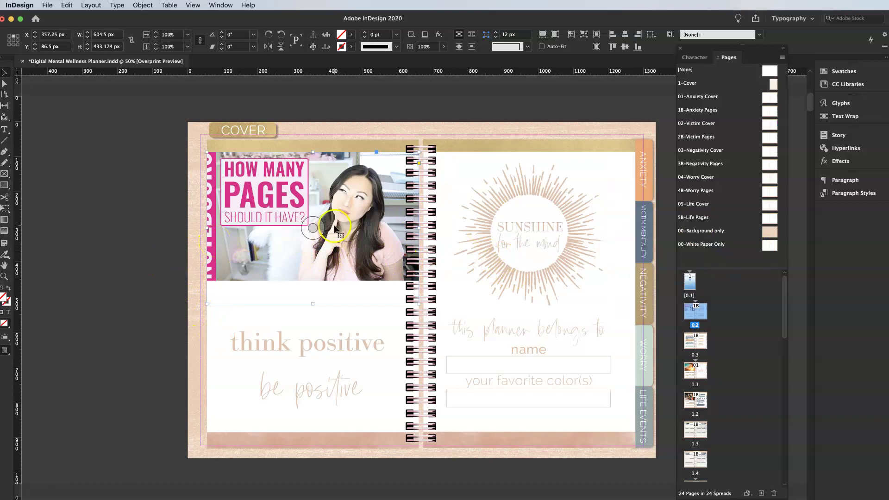
left_click(297, 254)
left_click(103, 200)
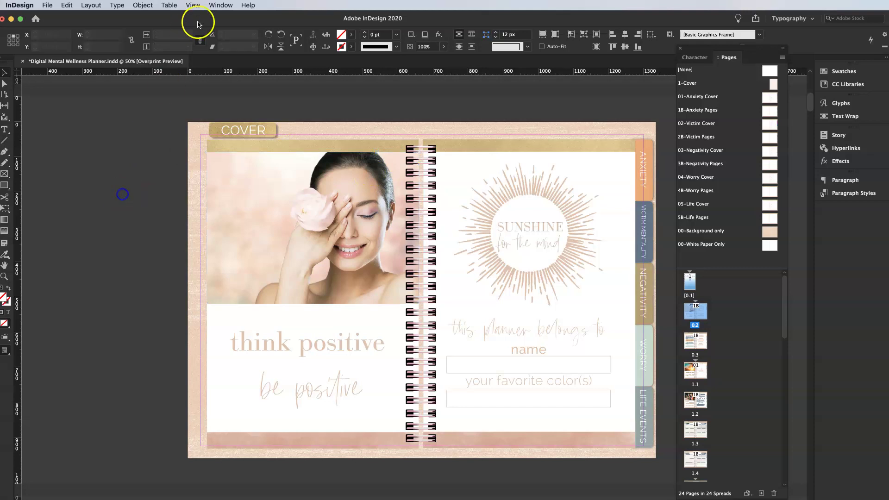
Step: Show the document's linked files with a list wide enough for full file names, and select AdobeStock_259412158.jpg
left_click(220, 5)
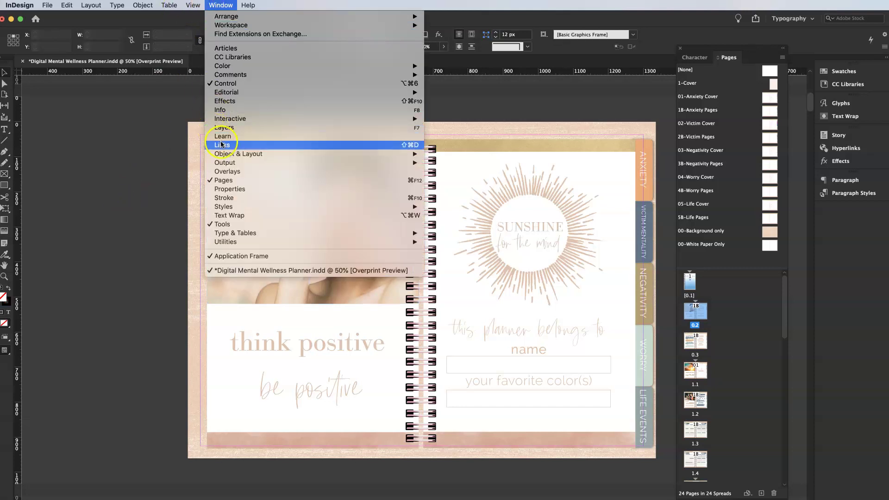
left_click(222, 145)
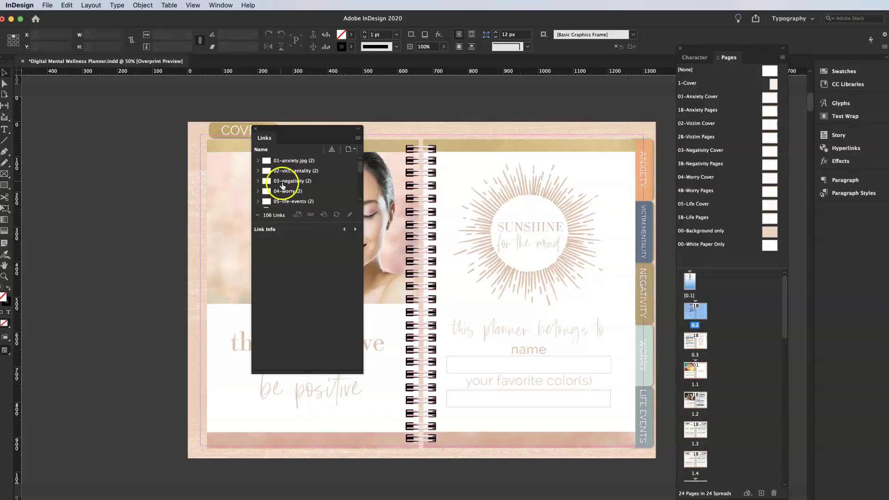
scroll(291, 184, "down", 5)
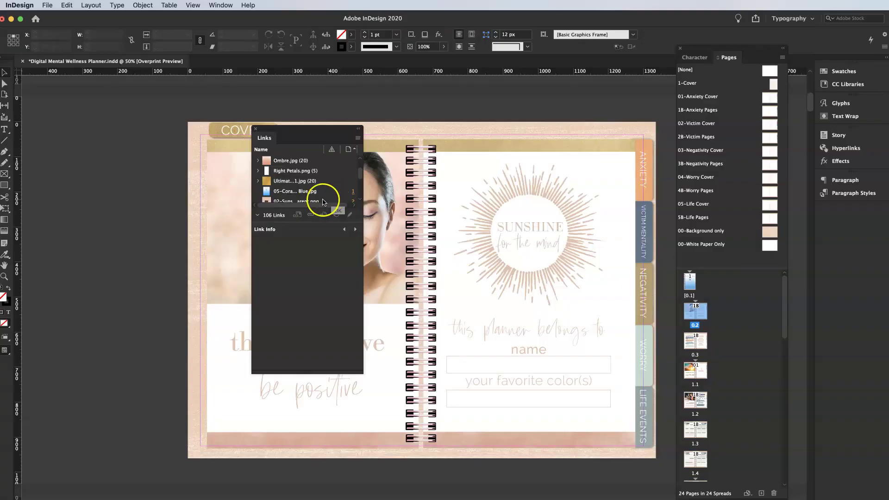
scroll(323, 201, "down", 4)
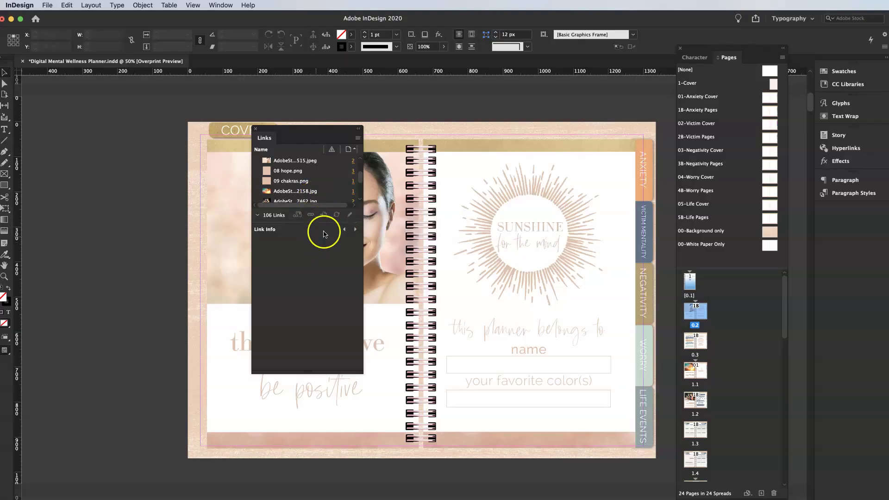
left_click_drag(361, 257, 657, 243)
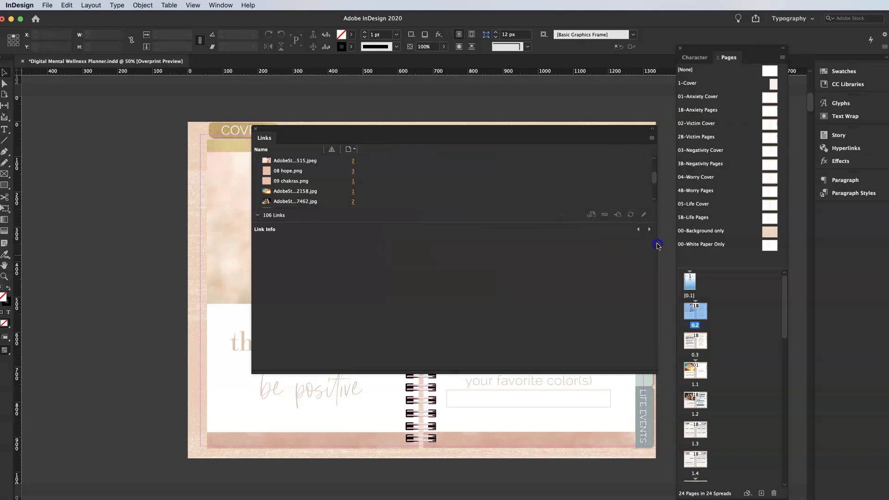
left_click_drag(323, 149, 338, 149)
left_click_drag(449, 148, 448, 149)
left_click(319, 191)
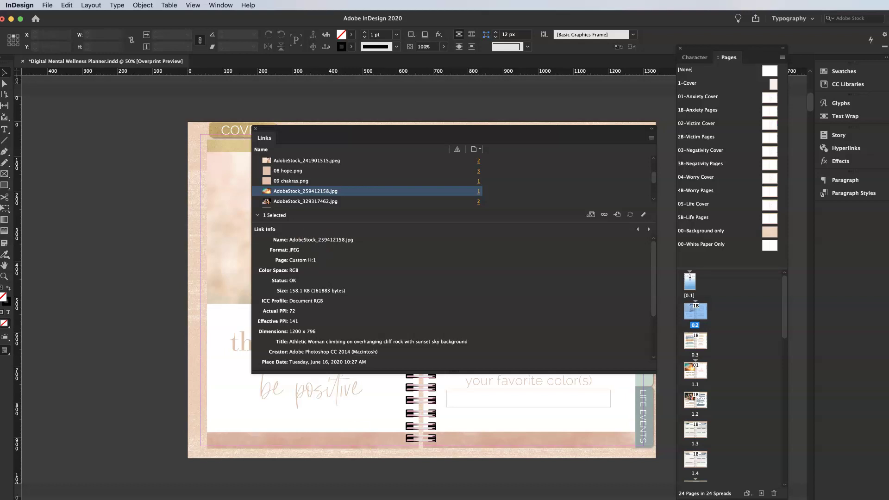
Step: Switch to Safari and open the stock.adobe.com website with the whole window in view
left_click(420, 498)
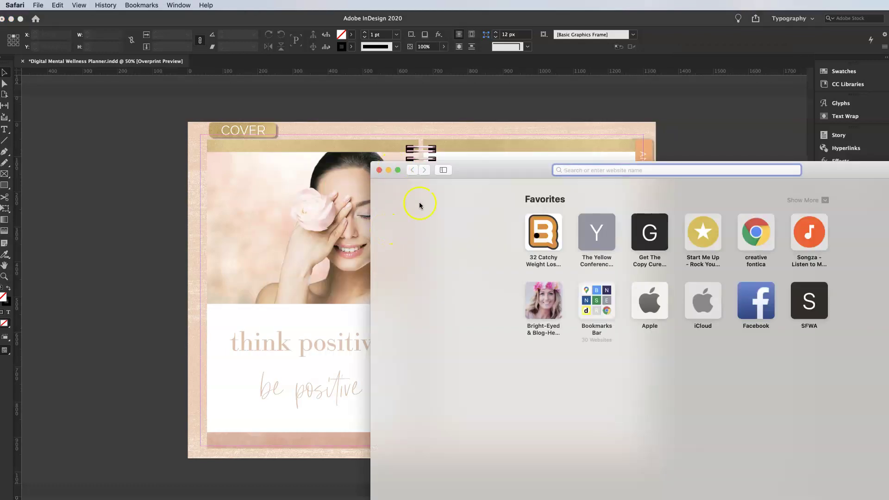
type("stoc")
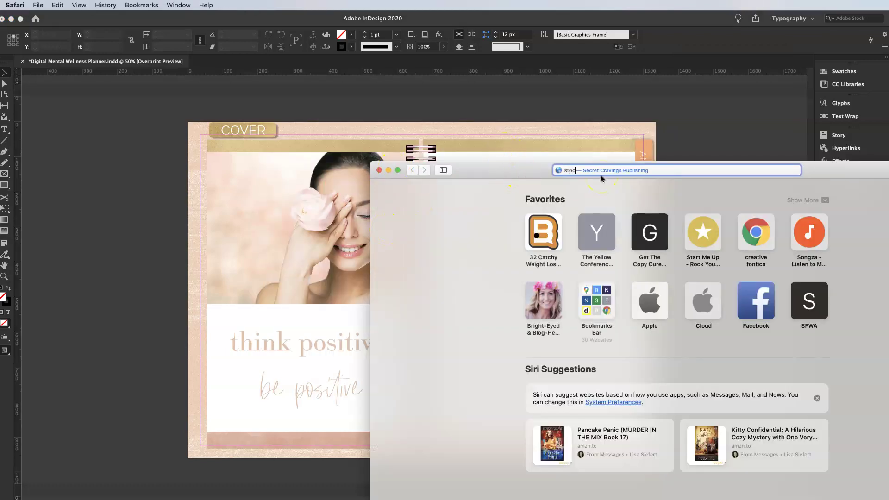
type("k.ado")
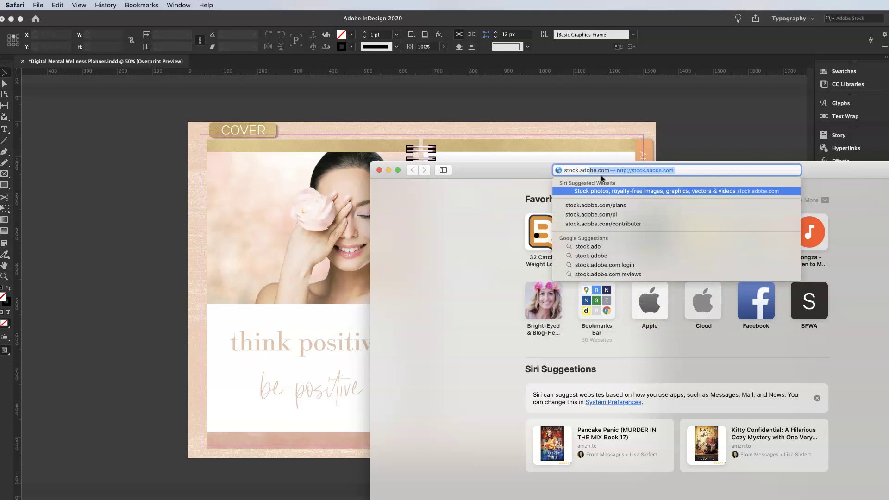
key("Return")
double_click(843, 173)
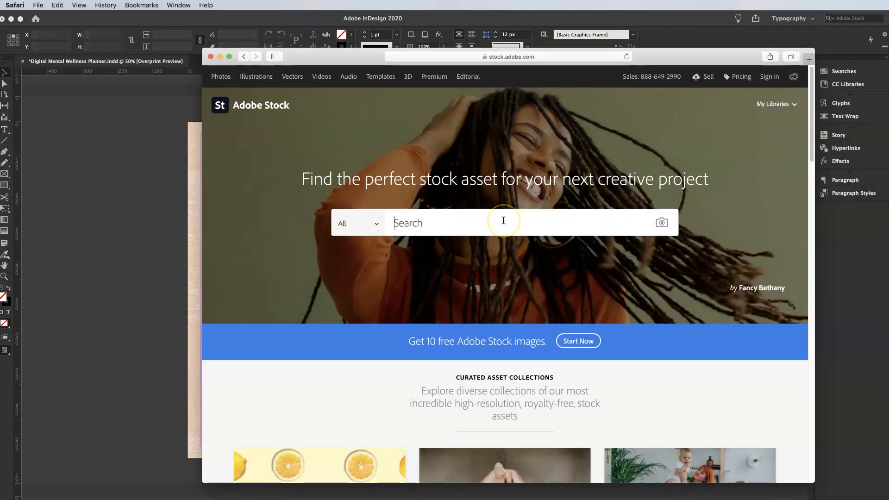
Step: Search Adobe Stock for file number 259412158, view the image's page, and move the browser aside to uncover the planner
left_click(503, 221)
type("259412158")
key("Return")
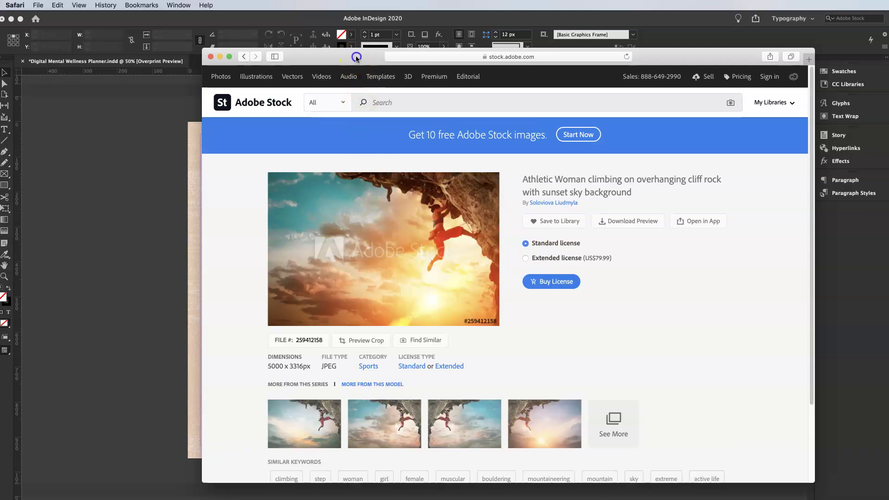
left_click_drag(357, 56, 888, 209)
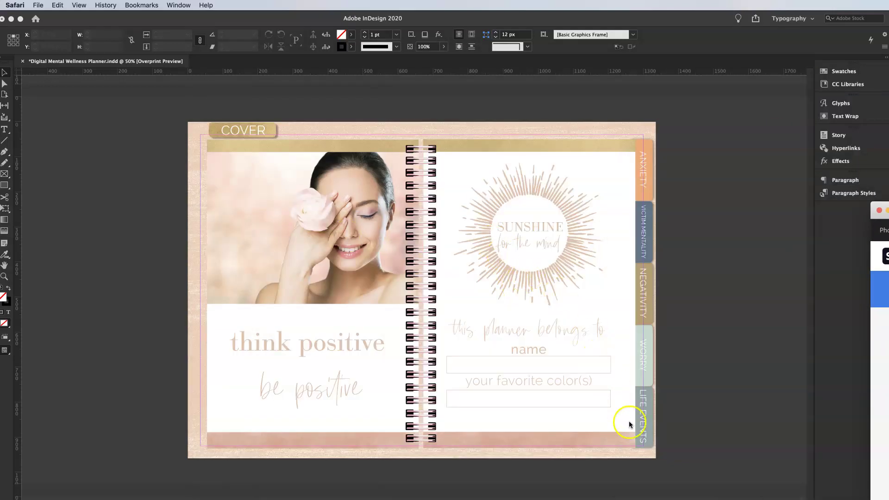
Step: Find the cliff-climbing photo on spread 1.1 of the planner, select it, and close the linked-files list
scroll(567, 350, "down", 6)
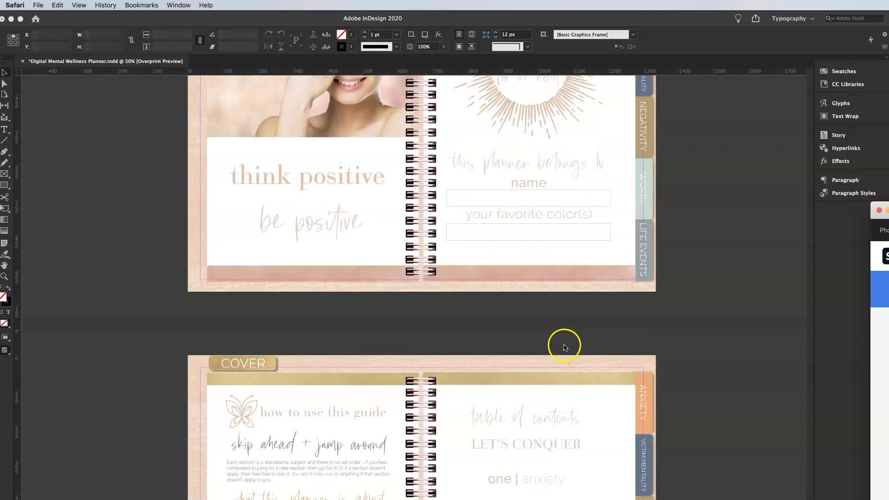
scroll(564, 347, "up", 10)
scroll(561, 343, "down", 15)
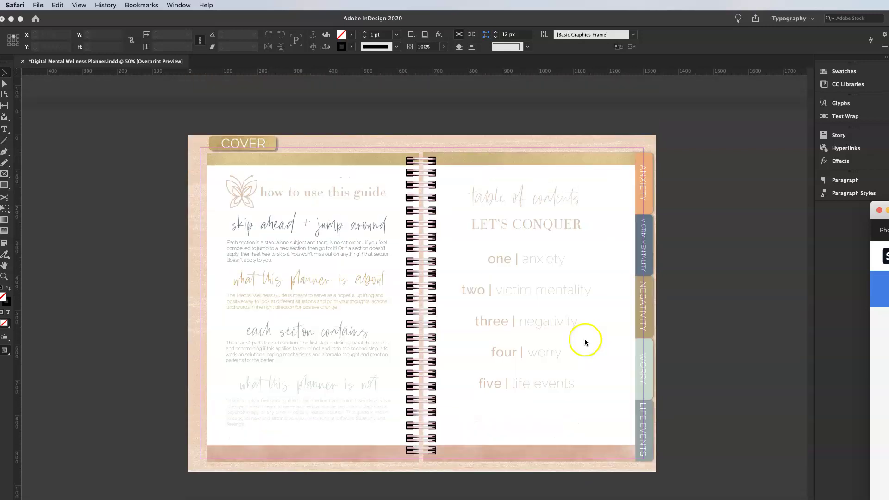
scroll(577, 340, "down", 5)
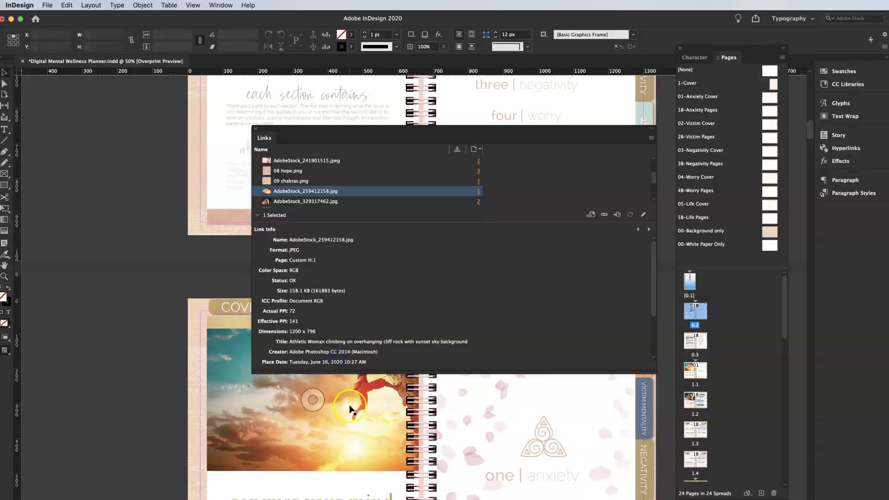
left_click(351, 409)
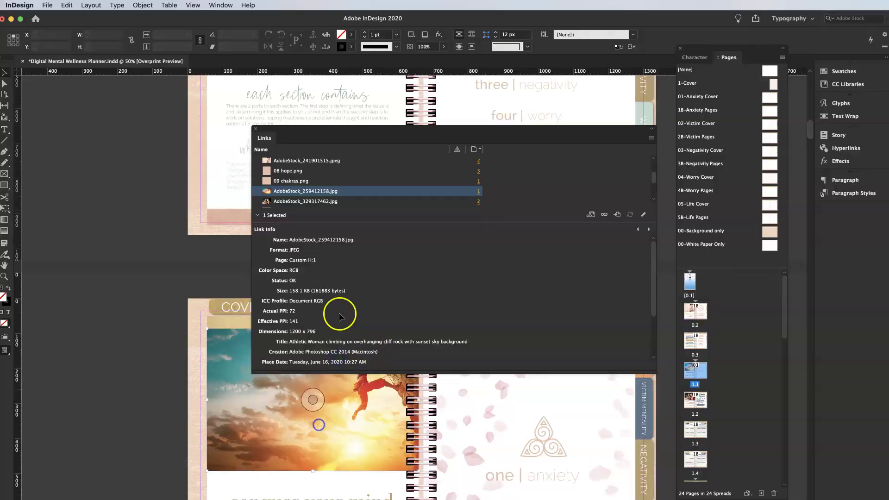
left_click(255, 129)
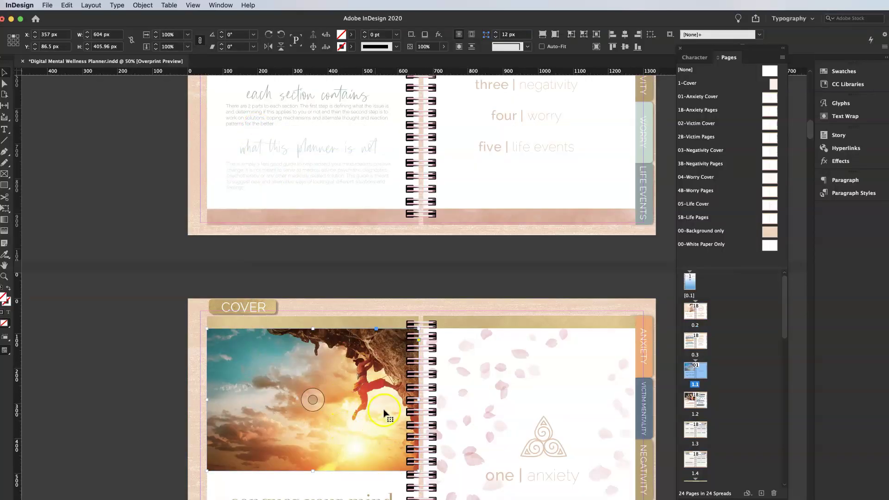
Step: Examine which master is applied to spread 1.1 and look through the remaining planner spreads down to the last page
scroll(385, 408, "down", 2)
scroll(387, 403, "down", 6)
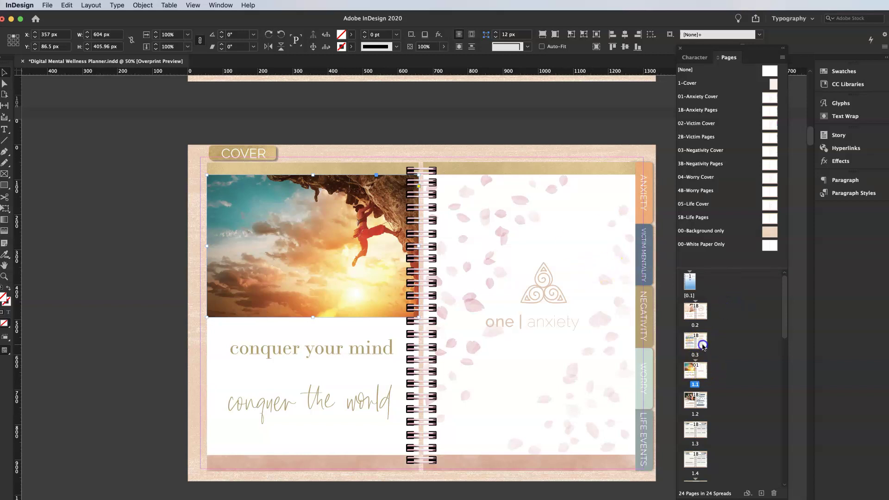
left_click_drag(702, 347, 701, 375)
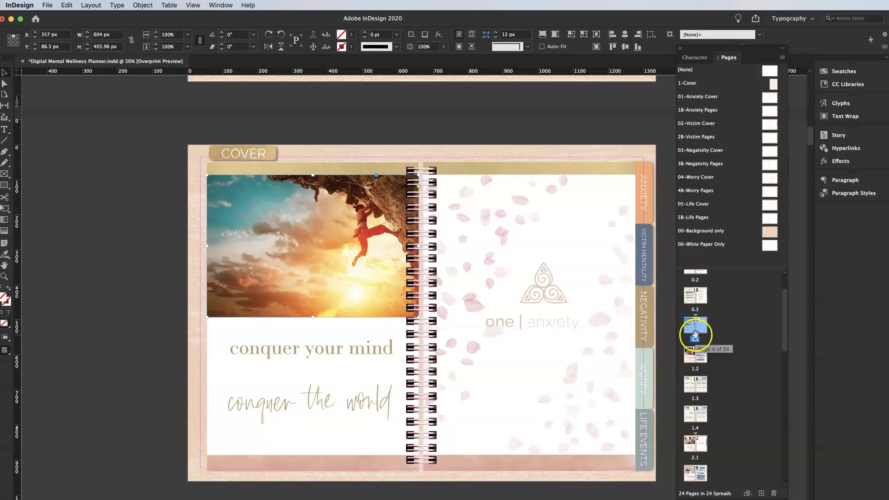
scroll(698, 343, "down", 3)
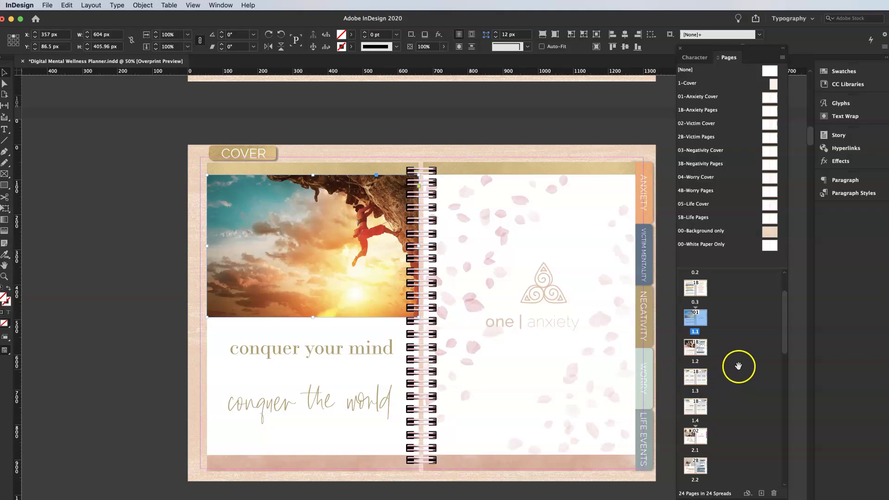
left_click(738, 366)
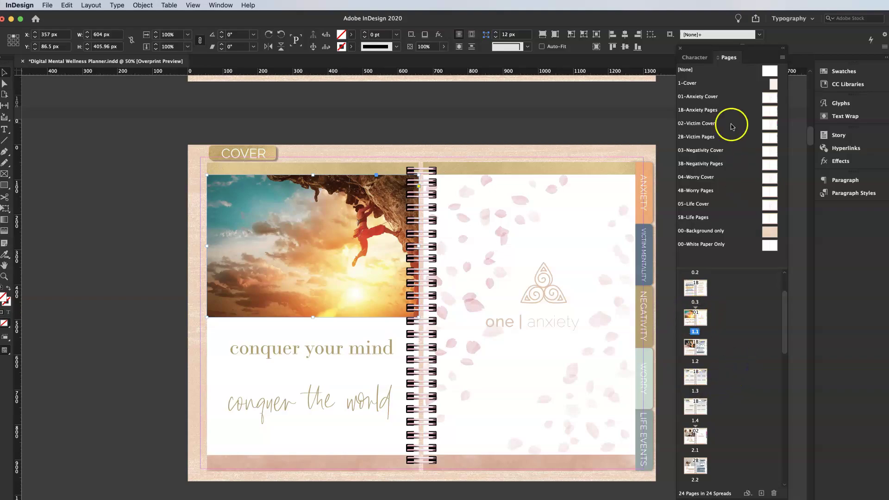
left_click_drag(731, 126, 707, 323)
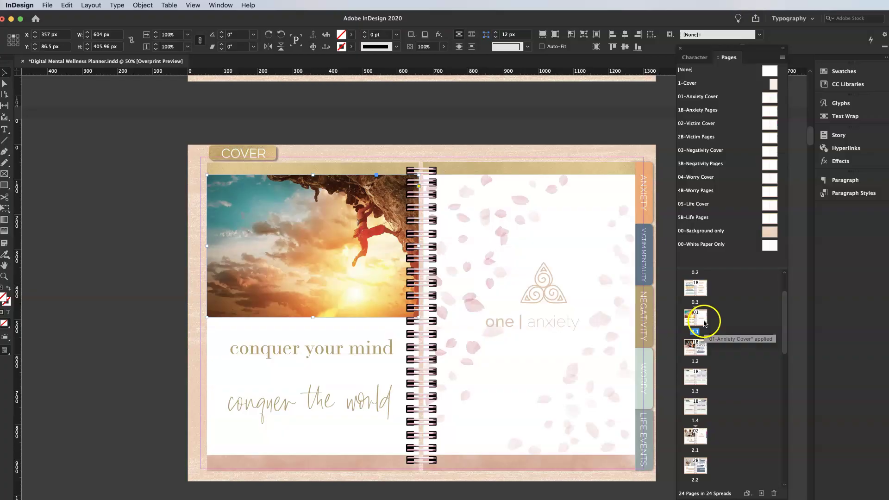
scroll(748, 468, "down", 10)
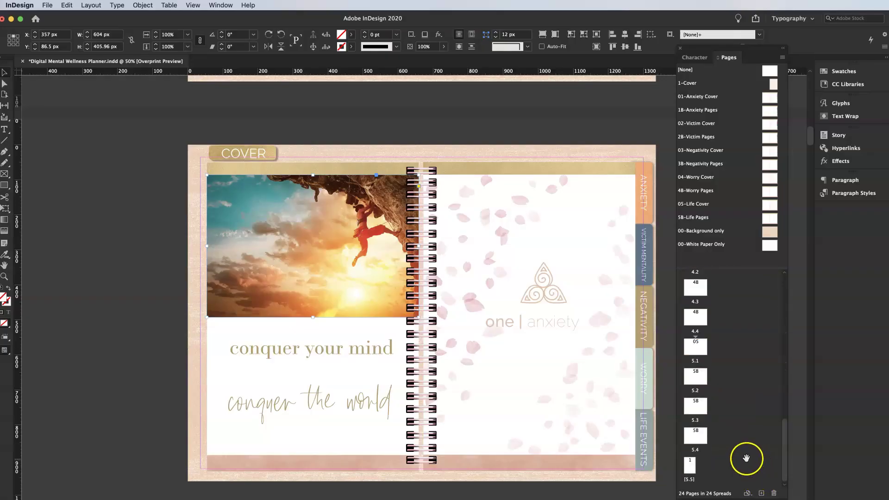
Step: Open spread 5.4 and add one new page after it with the same 5B-Life Pages master
left_click(700, 436)
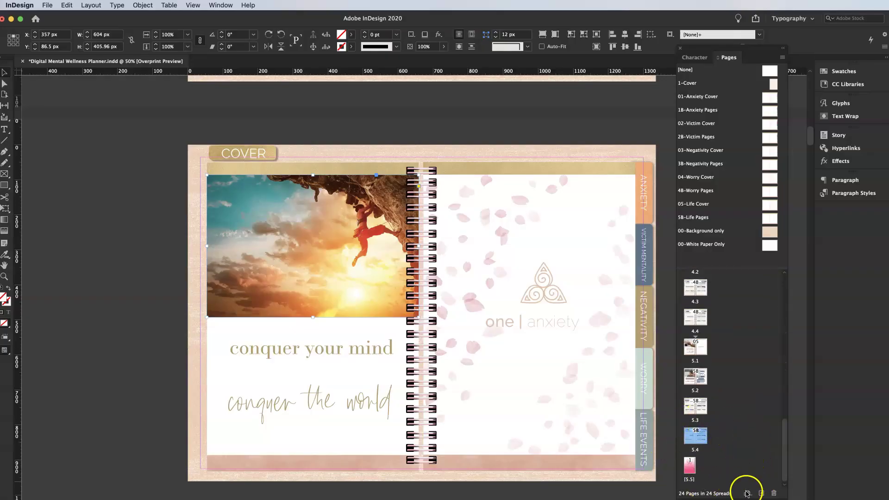
left_click(697, 436)
double_click(697, 436)
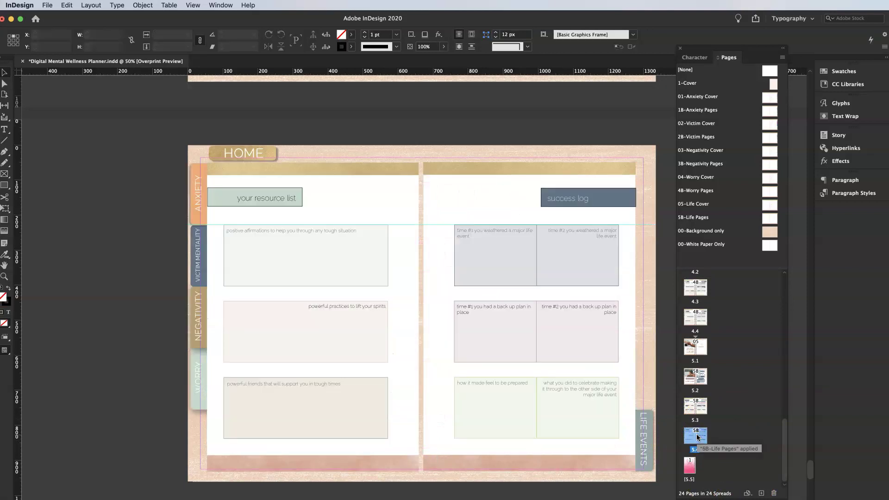
left_click(761, 493)
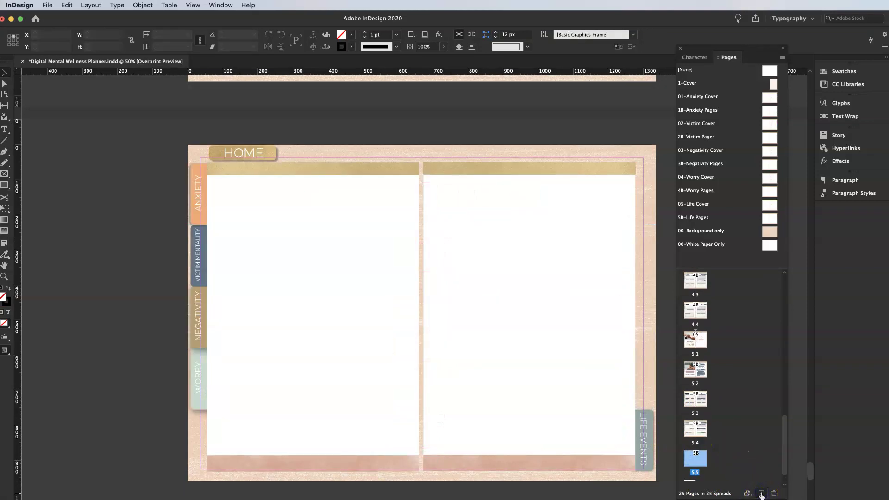
Step: Insert 10 pages after page 5.5 using the 00-Background only master
left_click(699, 458)
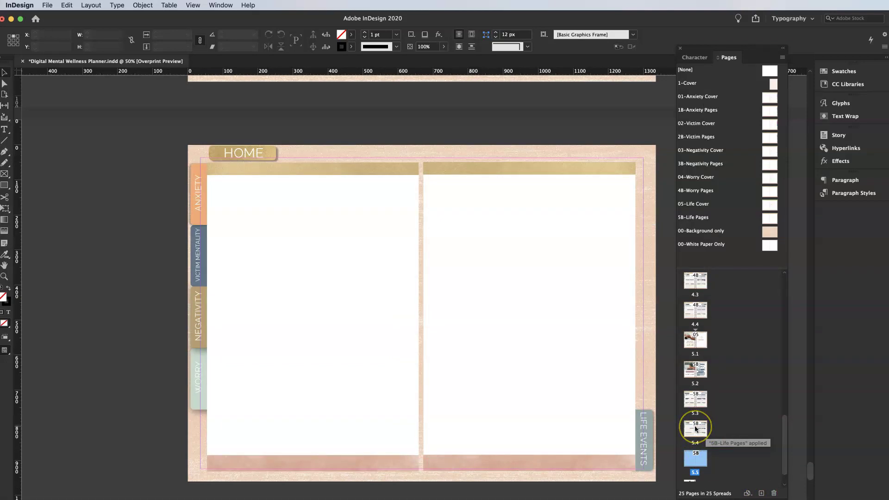
left_click(688, 427)
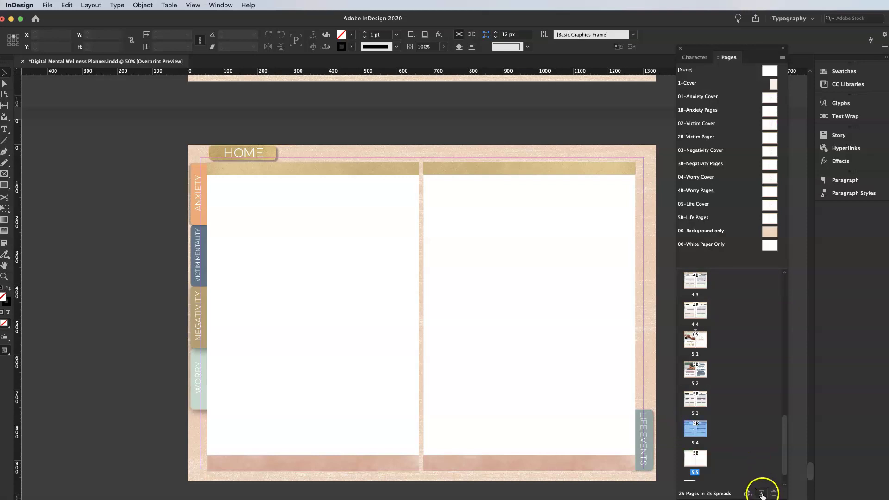
left_click(698, 458)
right_click(701, 461)
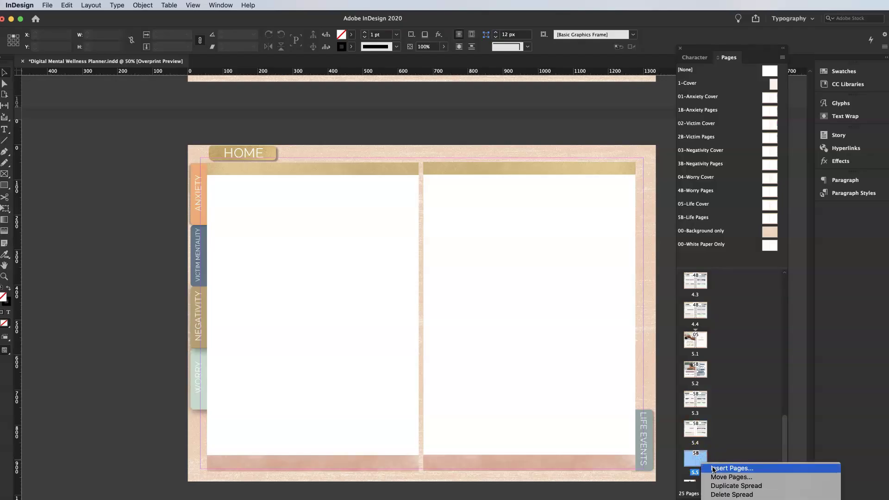
left_click(715, 467)
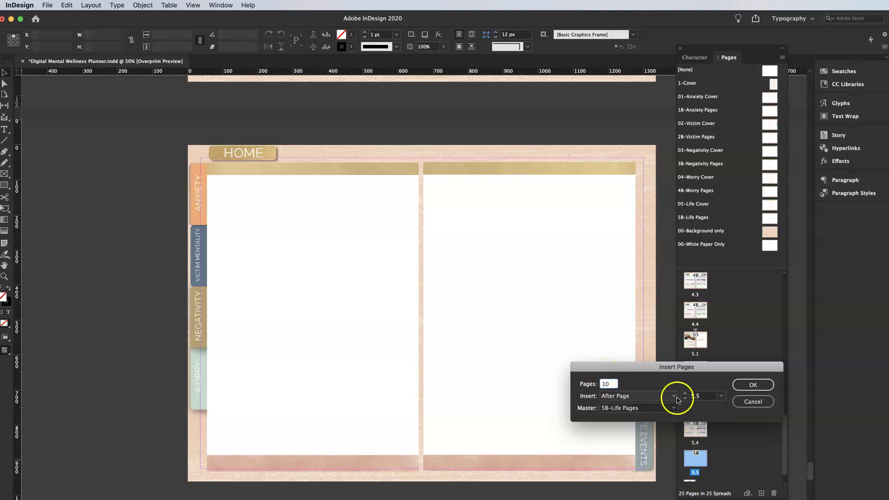
left_click(673, 408)
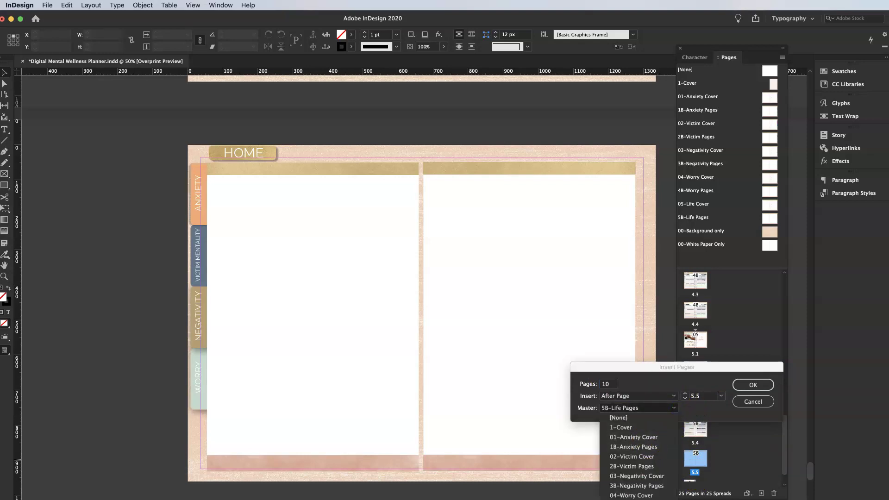
left_click(639, 499)
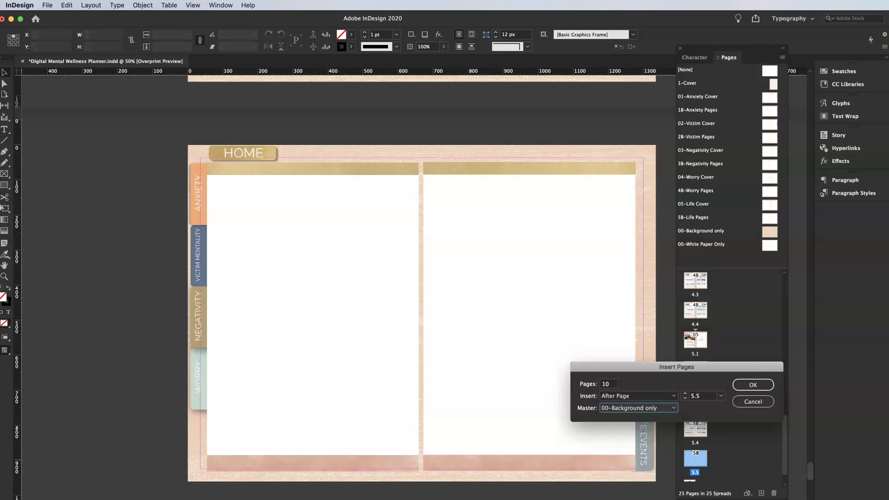
left_click(754, 386)
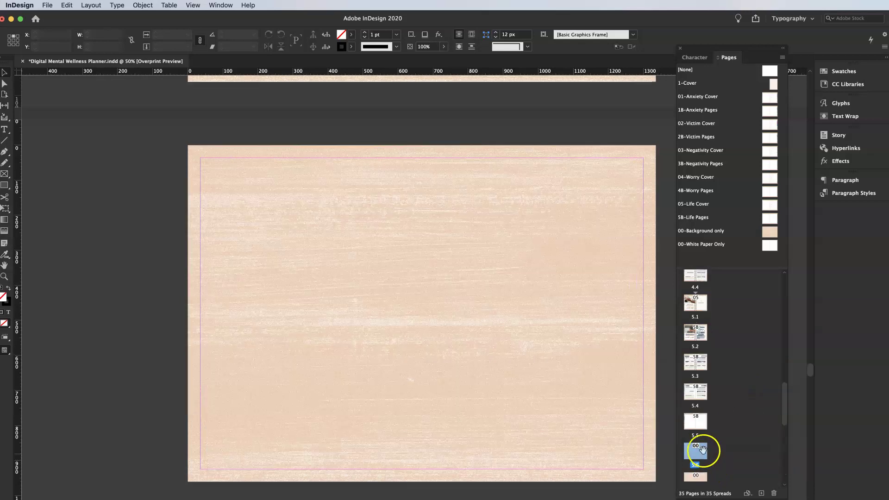
scroll(708, 452, "down", 2)
scroll(597, 403, "down", 3)
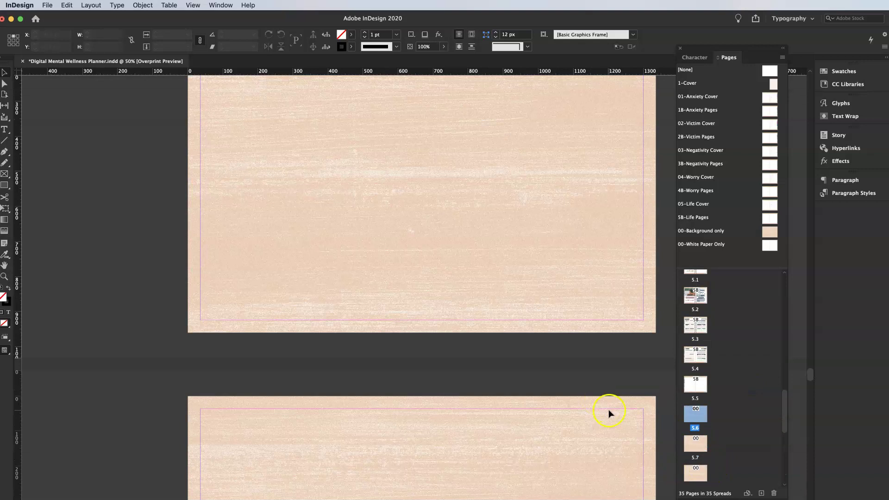
scroll(576, 371, "down", 4)
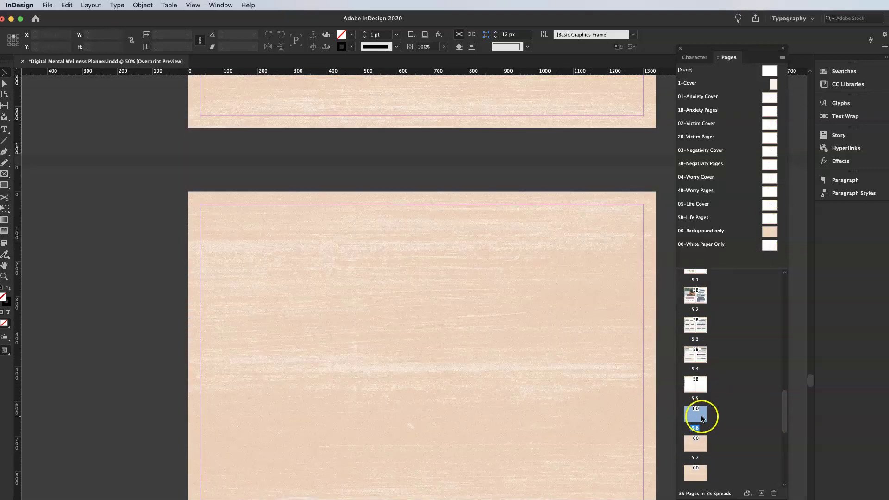
Step: Apply the 4B-Worry Pages master to page 5.6 and view the resulting page
left_click_drag(768, 190, 695, 422)
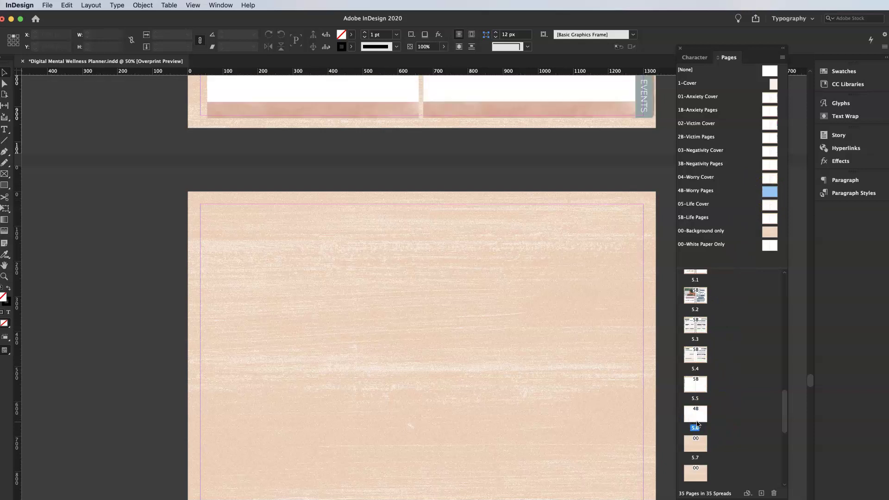
scroll(556, 210, "up", 5)
scroll(557, 211, "up", 3)
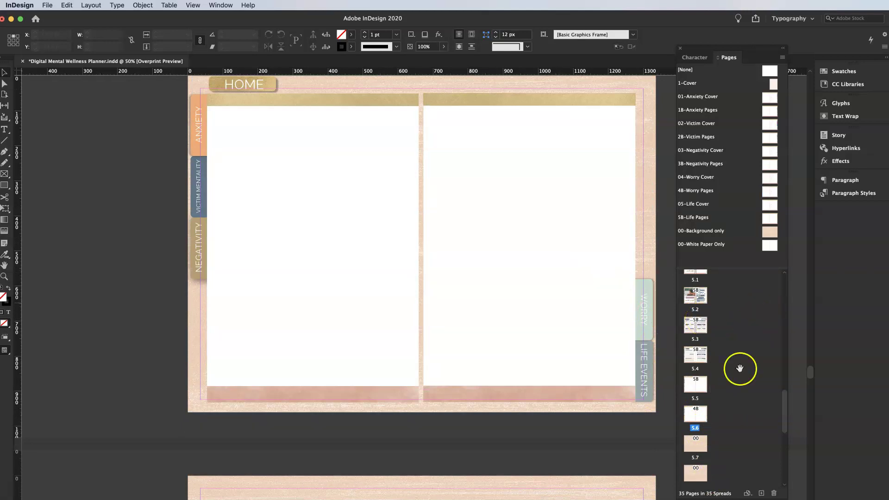
scroll(713, 425, "down", 1)
scroll(711, 415, "up", 1)
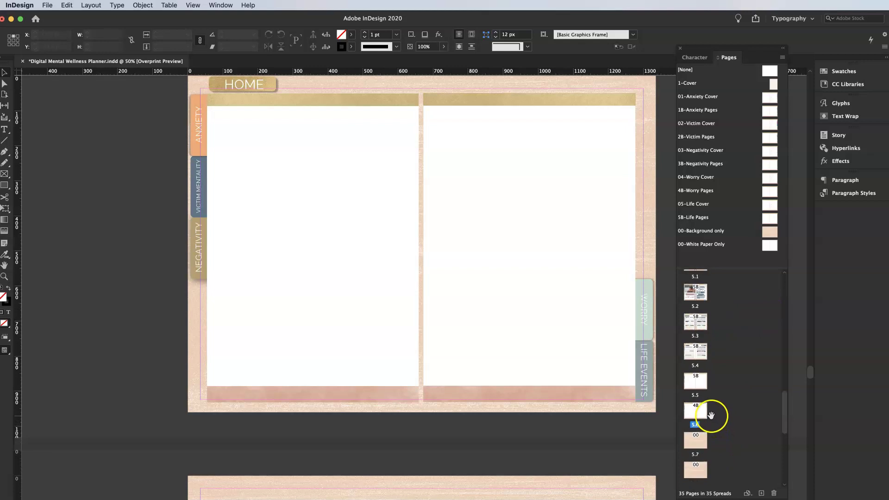
scroll(694, 462, "up", 8)
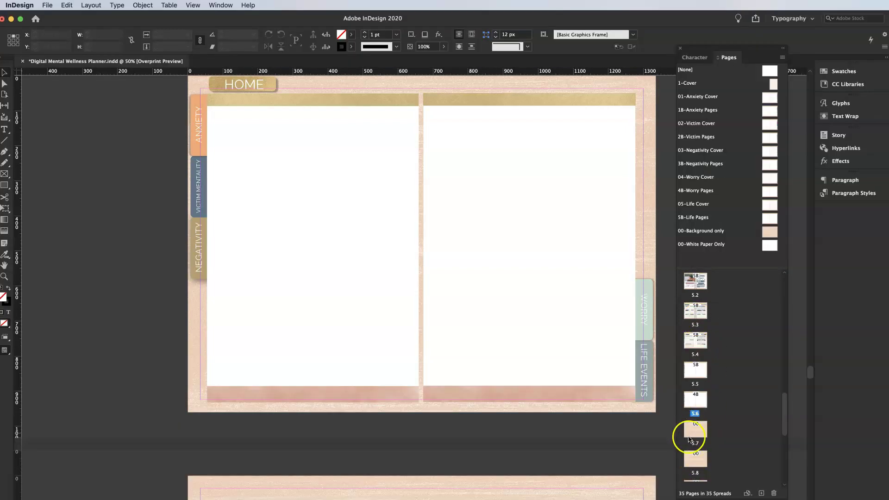
Step: Open the worry section's cover spread 4.1, followed by its resource list and success log spread 4.4
double_click(705, 361)
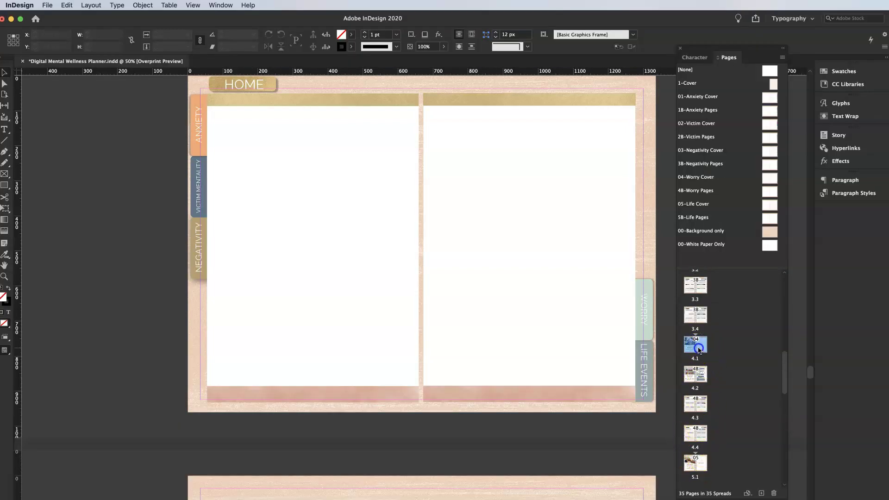
scroll(703, 404, "down", 1)
scroll(703, 404, "down", 1)
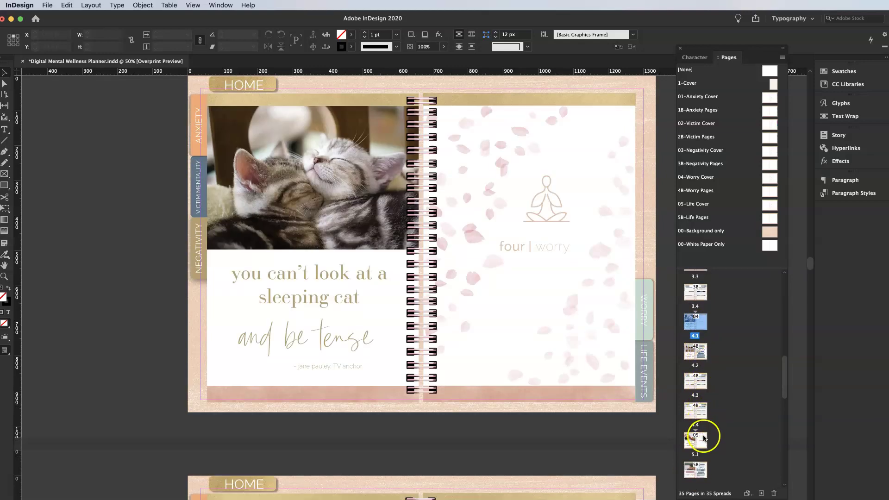
left_click(694, 424)
double_click(694, 425)
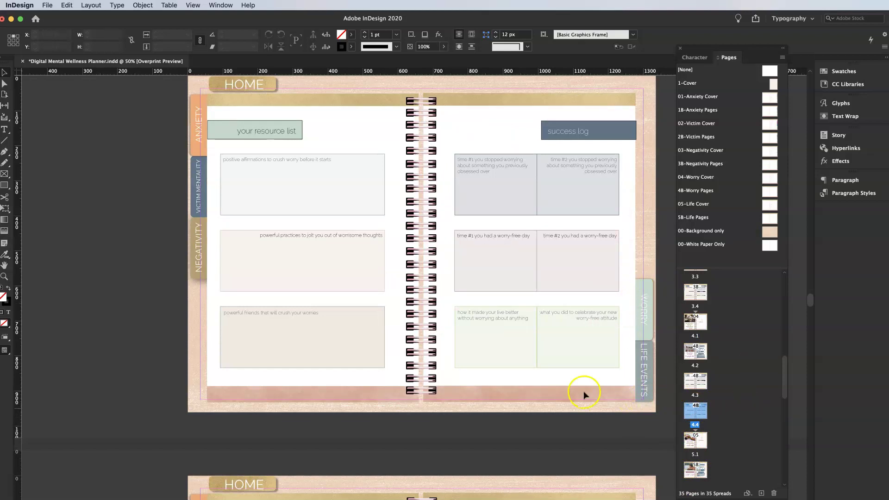
Step: Delete page 3.4 from the planner, including the objects on it
left_click(694, 292)
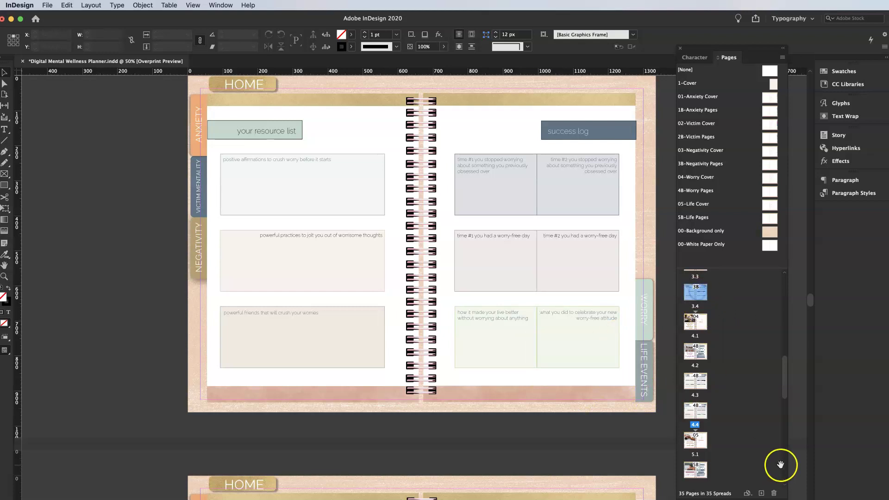
left_click(774, 493)
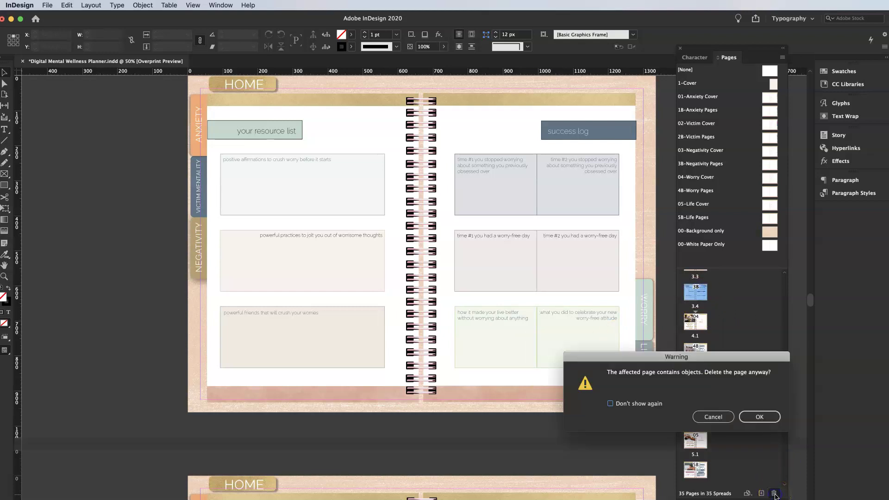
left_click(759, 417)
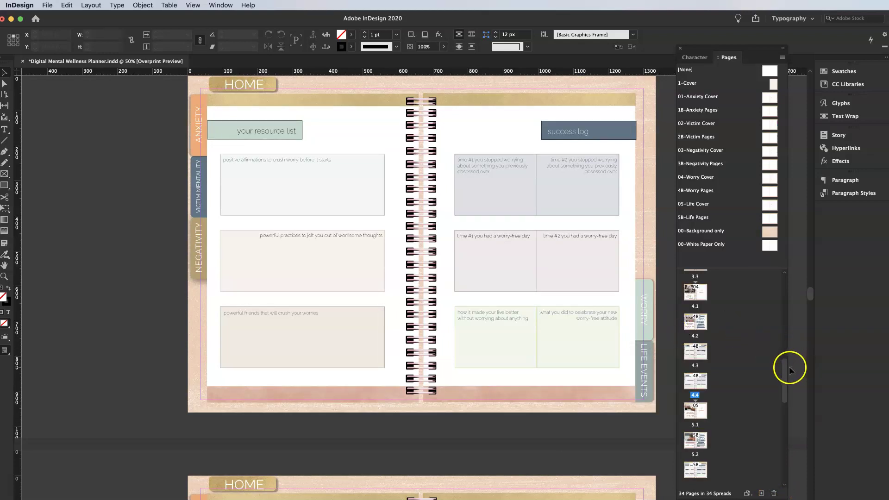
key("super+Tab")
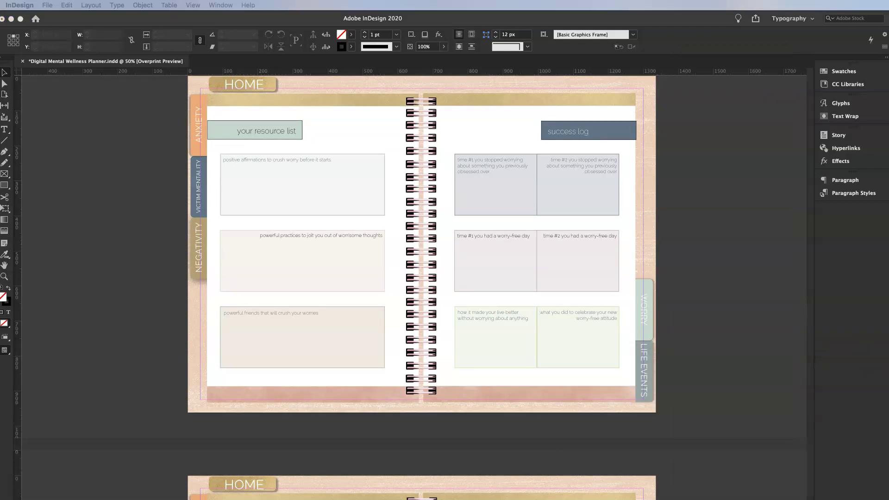
left_click(708, 222)
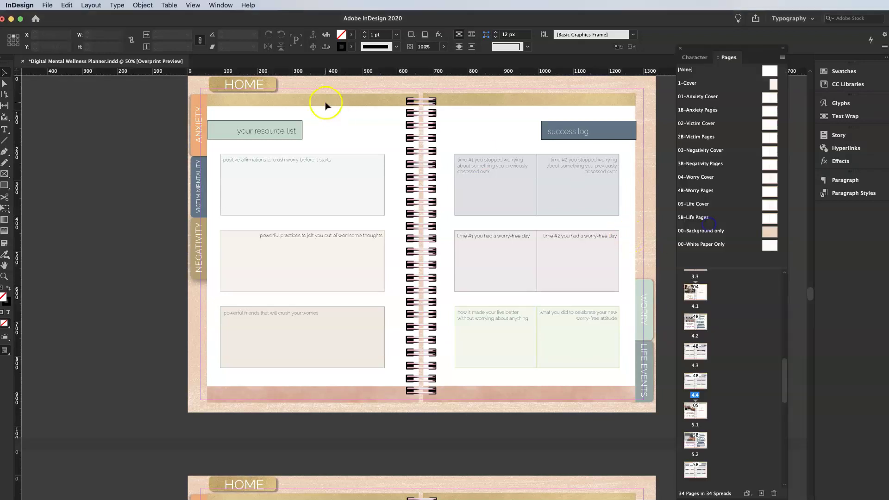
left_click(47, 5)
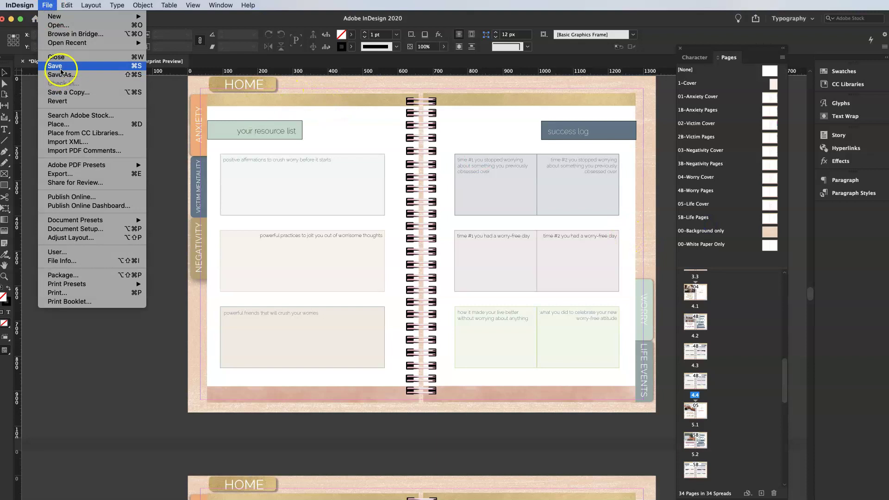
left_click(163, 116)
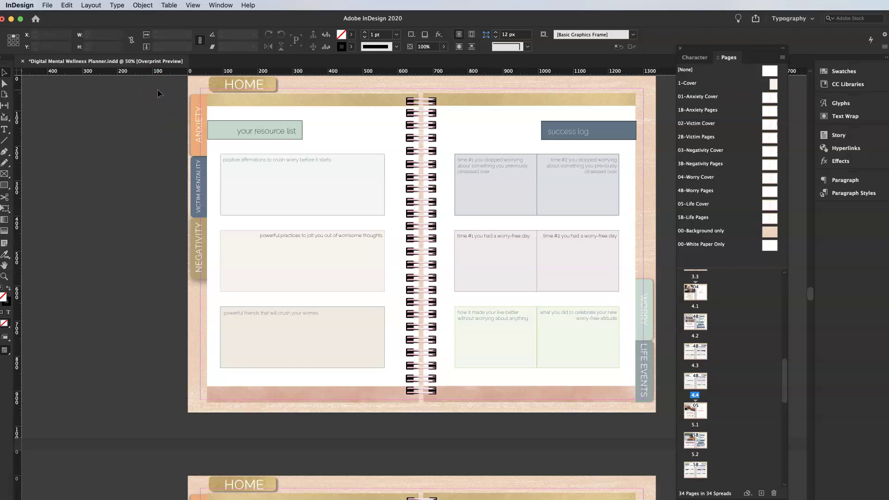
Step: Examine the export file formats for the planner, leave Adobe PDF (Interactive) selected, and close the export settings without exporting
left_click(48, 5)
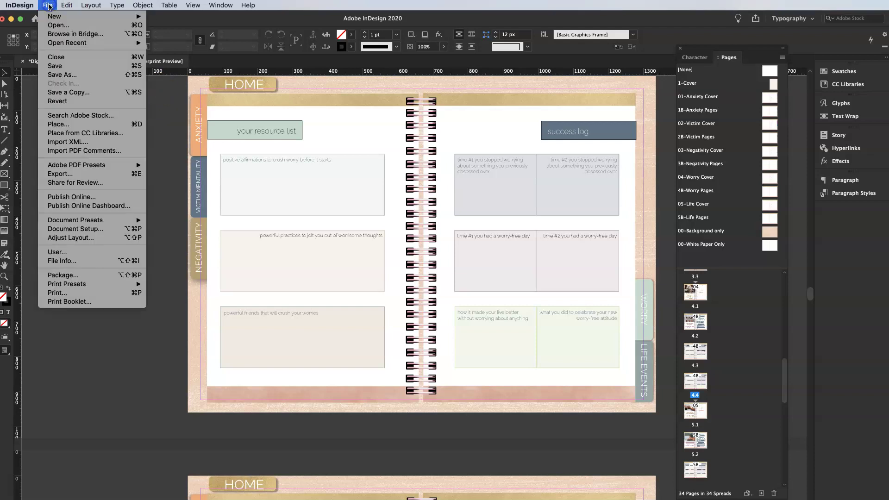
left_click(95, 174)
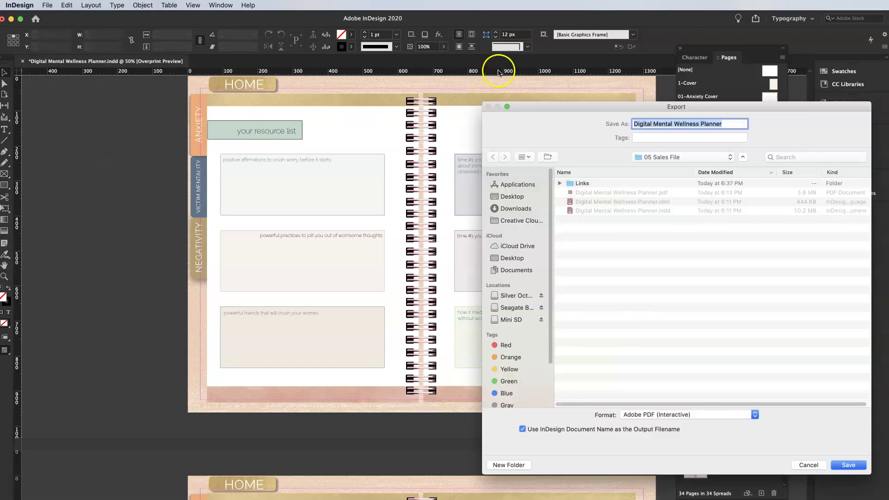
left_click_drag(557, 109, 357, 64)
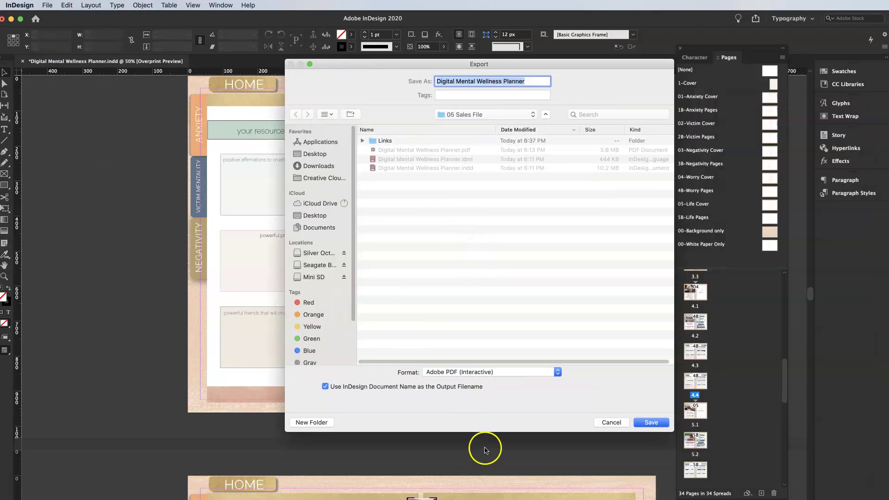
left_click(500, 373)
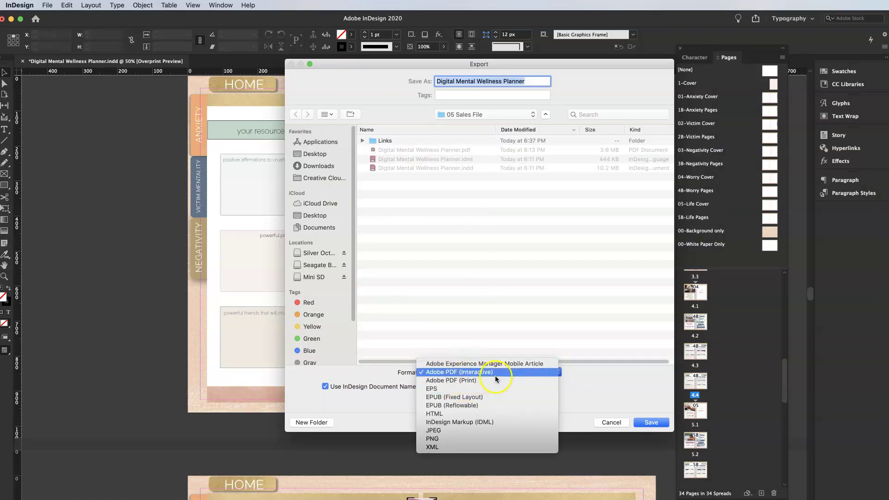
left_click(582, 370)
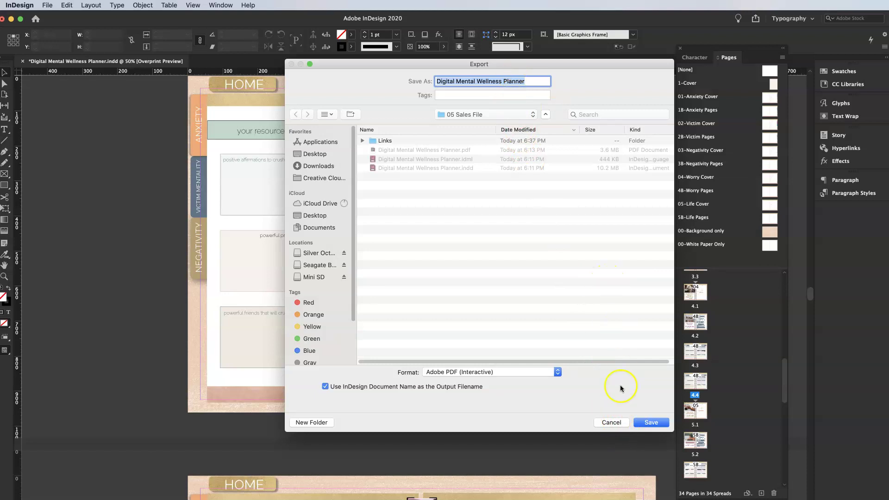
left_click(609, 423)
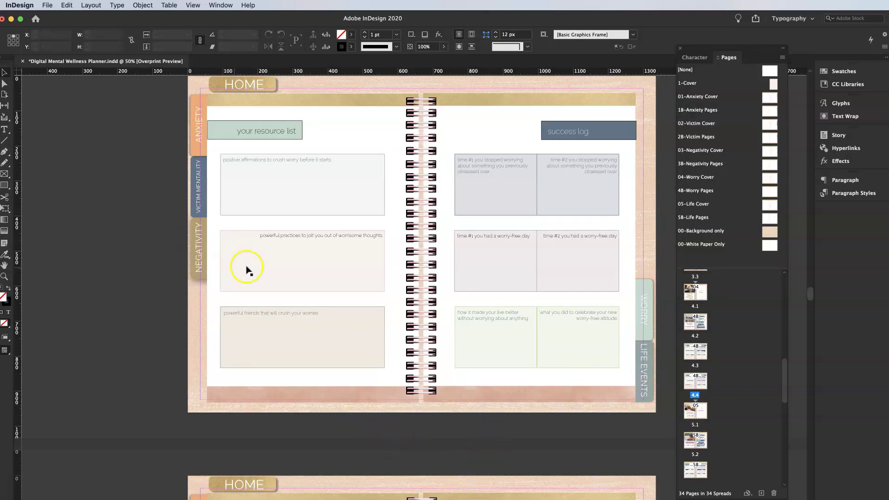
Step: Replace the opening words of the "time #1 you stopped worrying" text under success log on spread 4.4 with "write whatever you want"
left_click(314, 250)
left_click(307, 174)
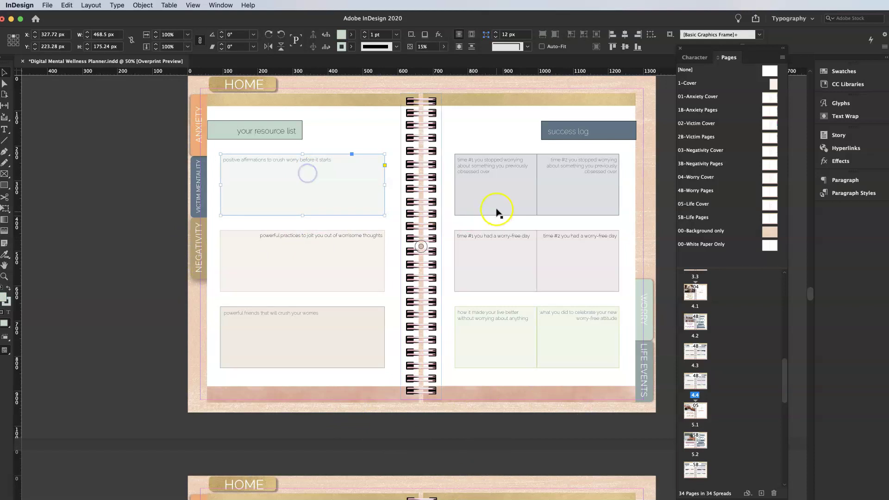
left_click(493, 193)
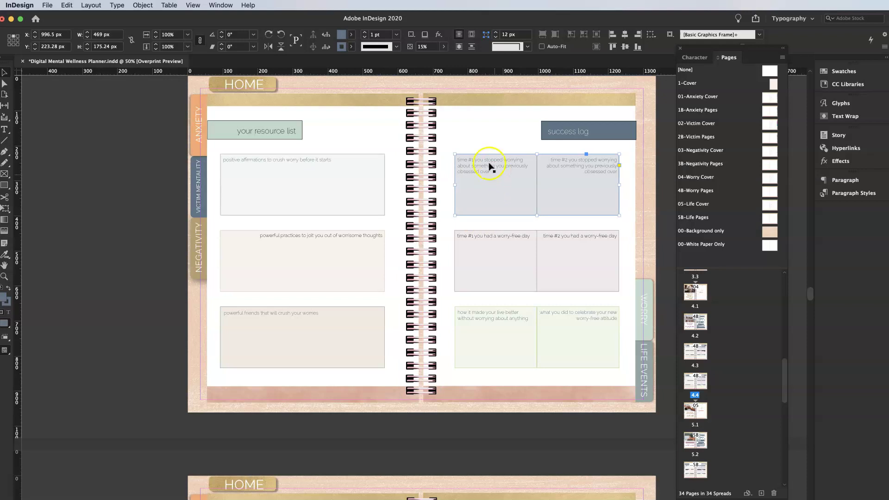
double_click(472, 166)
left_click_drag(504, 166, 461, 162)
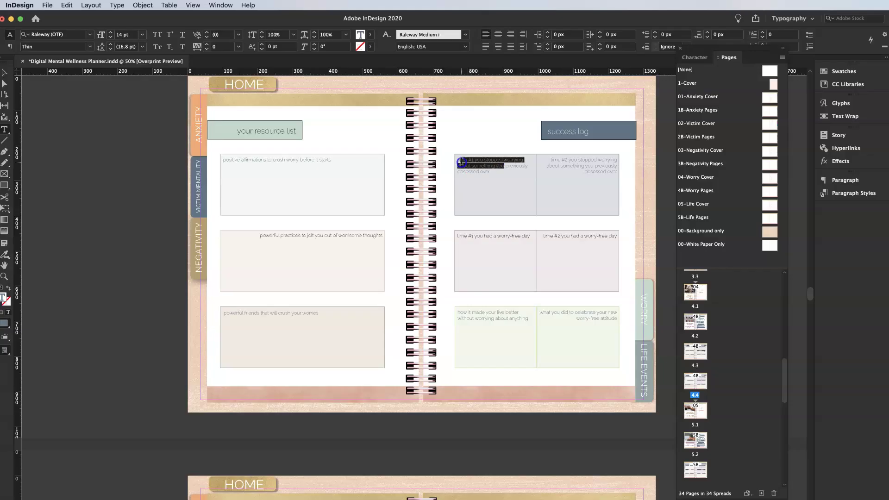
type("tiwm")
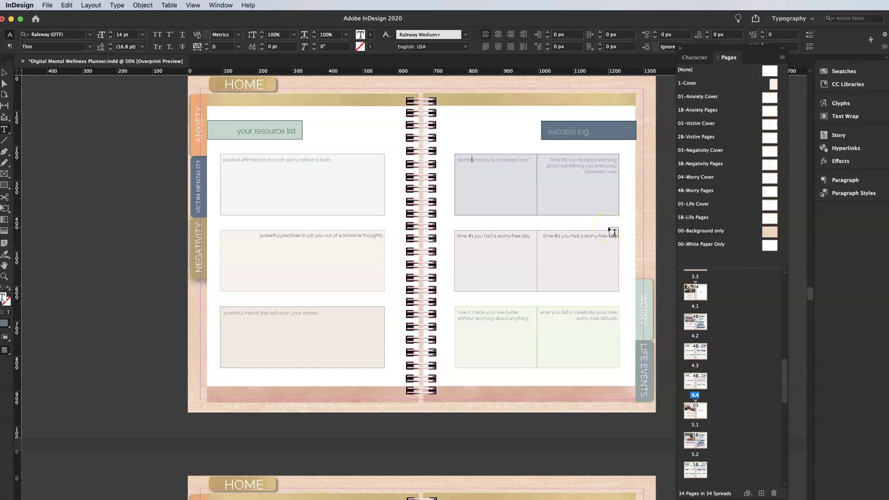
type("atever you want")
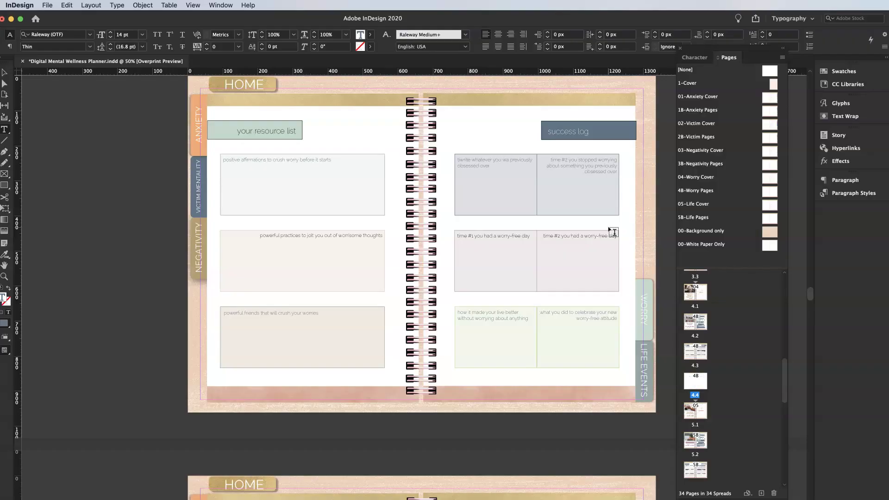
key("Delete")
key("Delete")
key("Delete")
left_click(497, 132)
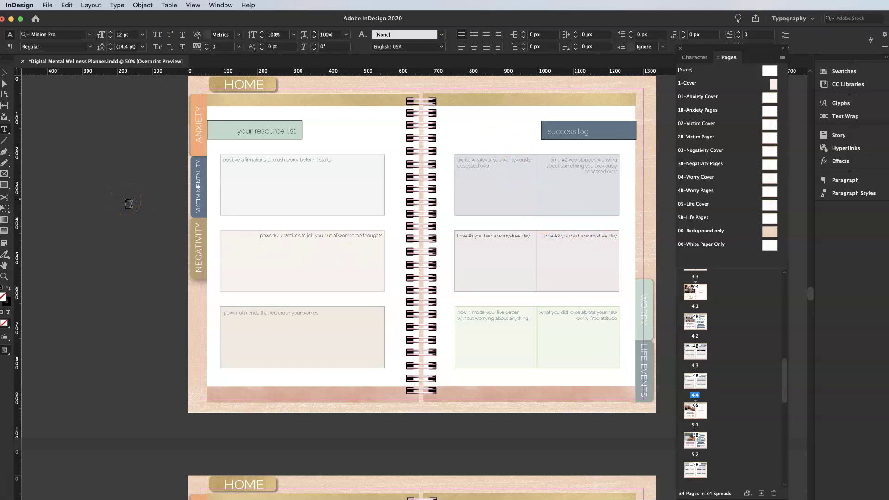
left_click(135, 434)
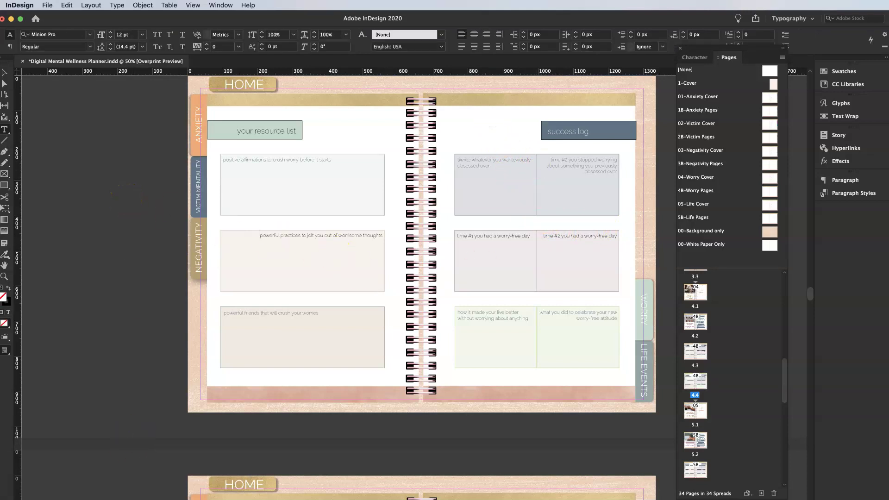